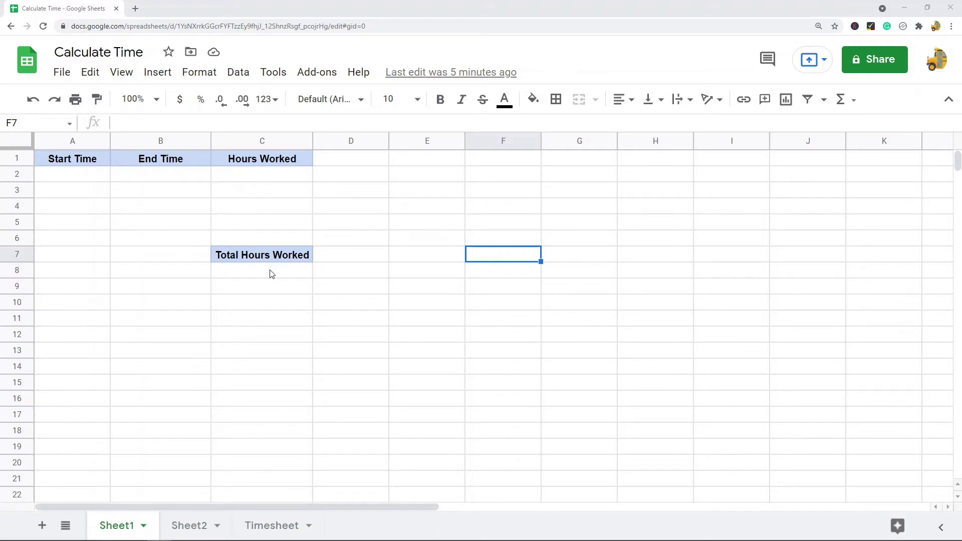
Try entering 9:00 as the first start time in A2, and clear the cell
left_click(85, 176)
type("9:00")
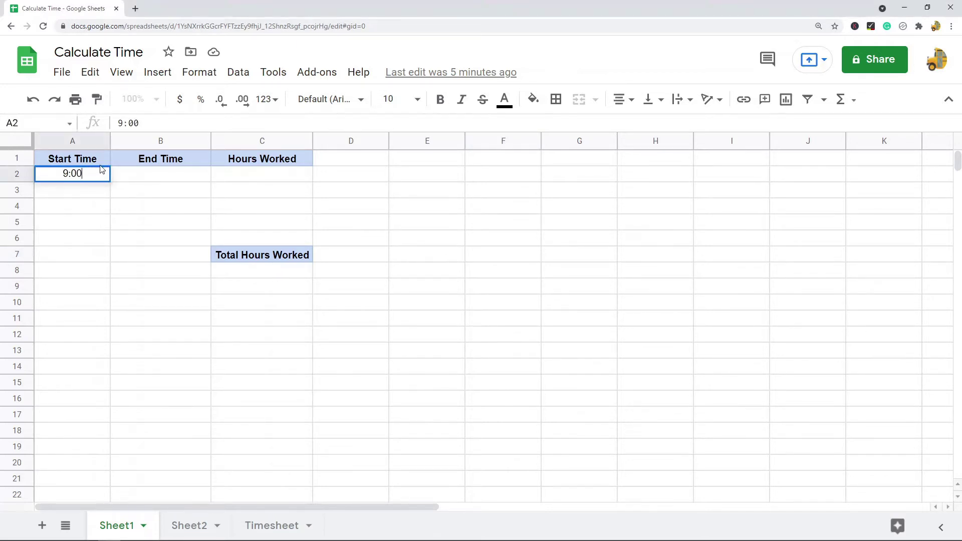
left_click(134, 232)
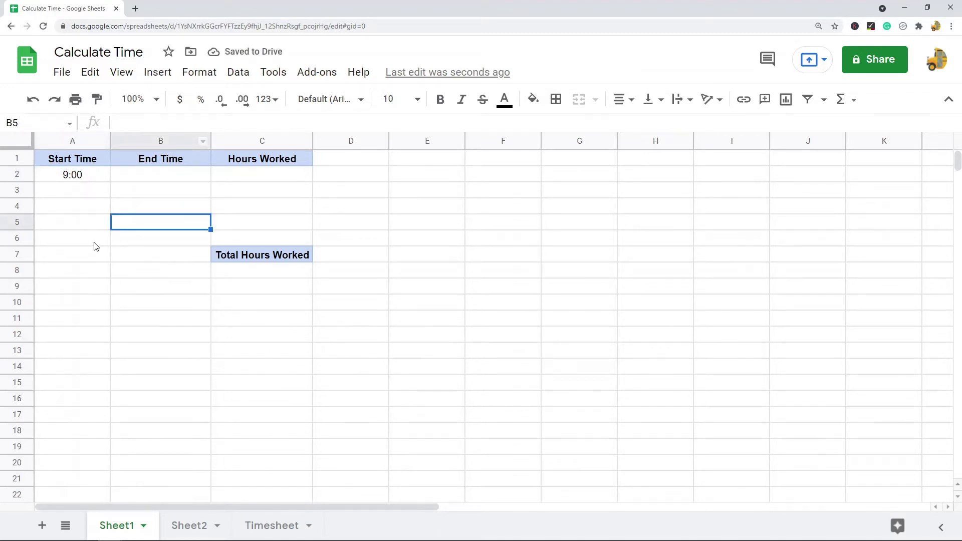
left_click(92, 181)
key("Delete")
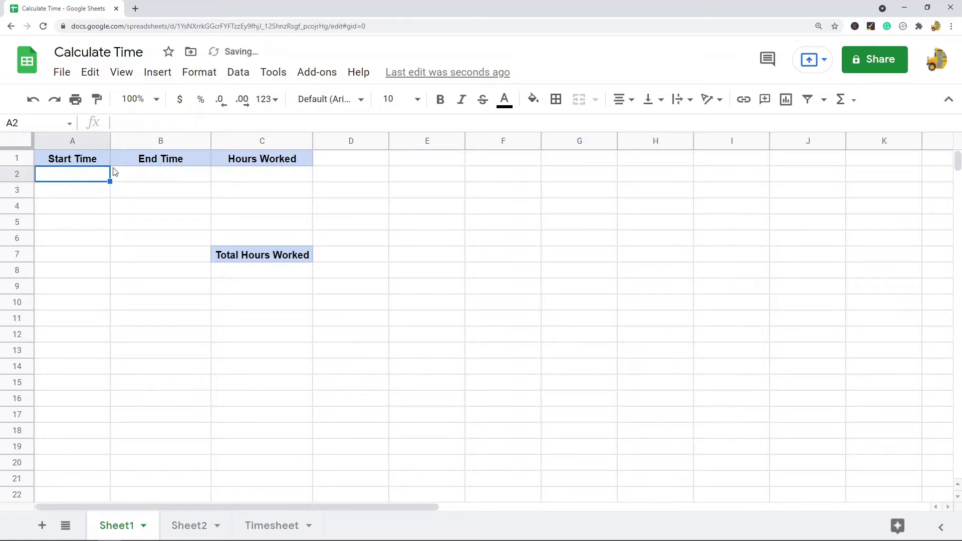
Format the start and end time cells A2:B6 with the Time number format
mouse_move(97, 177)
left_mouse_down()
mouse_move(152, 251)
mouse_move(174, 236)
left_mouse_up()
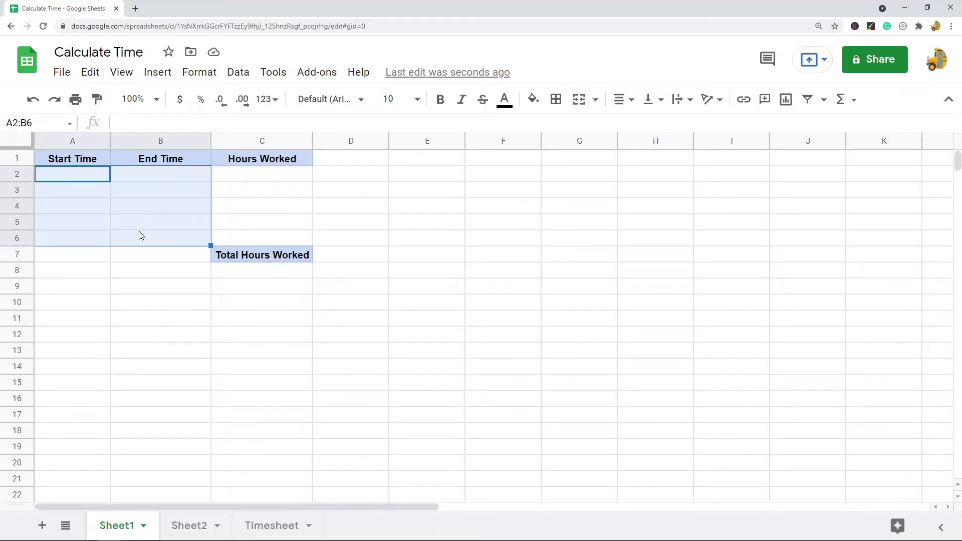
left_click(197, 75)
mouse_move(216, 135)
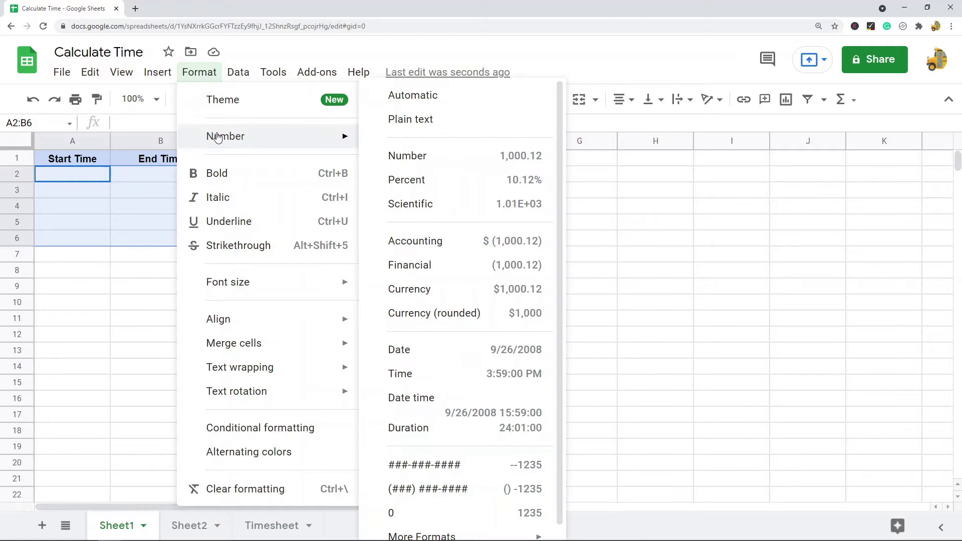
left_click(440, 374)
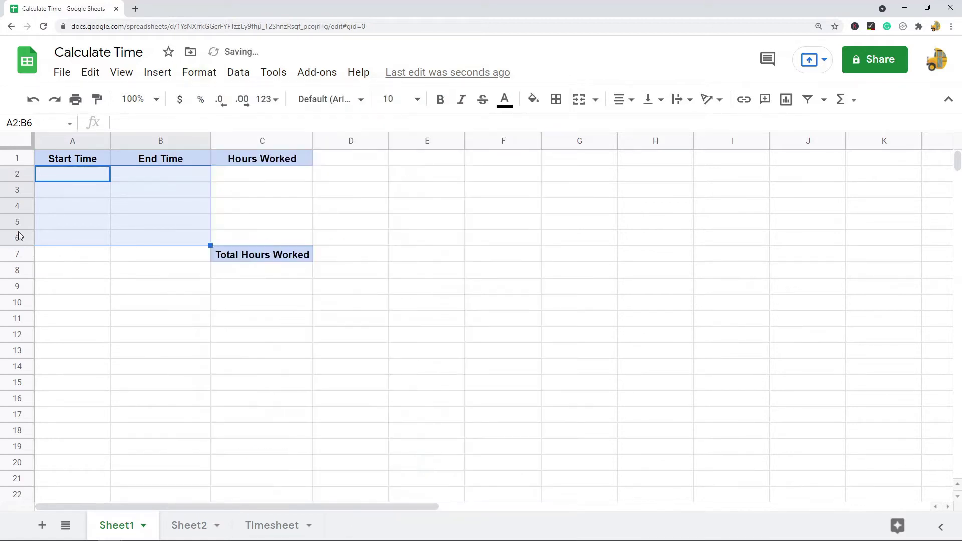
Enter 9:00 as the start time in A2 and copy it down to A3:A6
double_click(83, 175)
type("9:00")
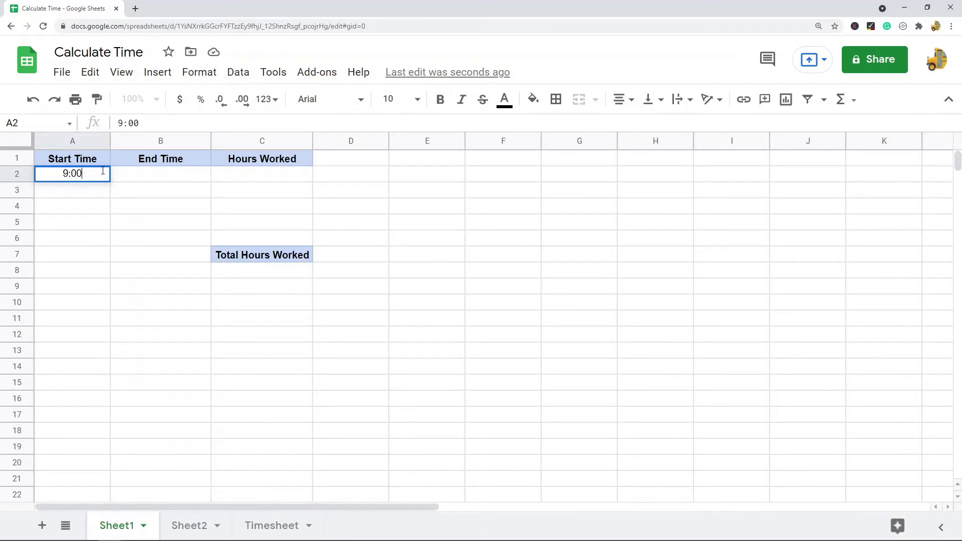
left_click(167, 240)
left_click(93, 176)
key("ctrl+c")
left_click_drag(90, 193, 99, 241)
key("ctrl+v")
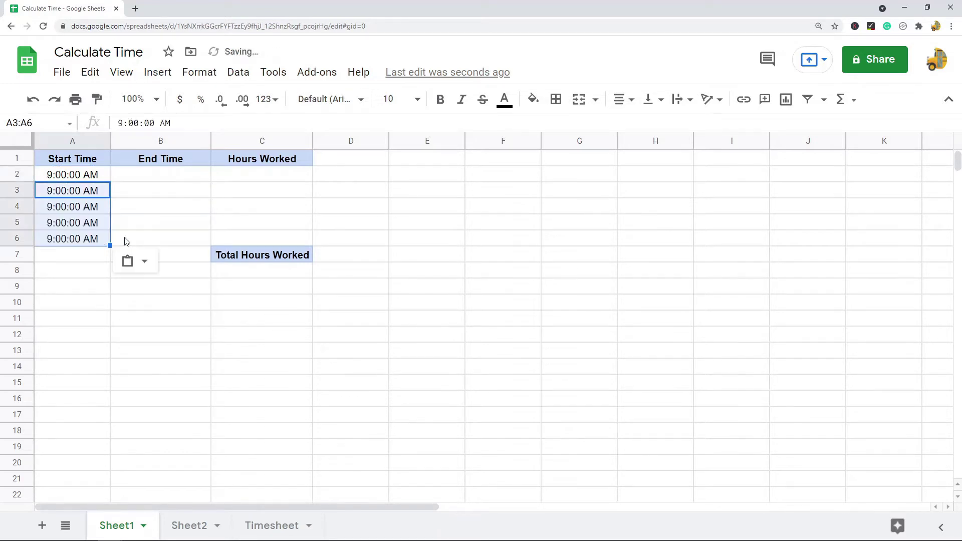
Copy the start time from A6 into B2 and change it to 4:00:00 PM as the end time
left_click(103, 236)
key("ctrl+c")
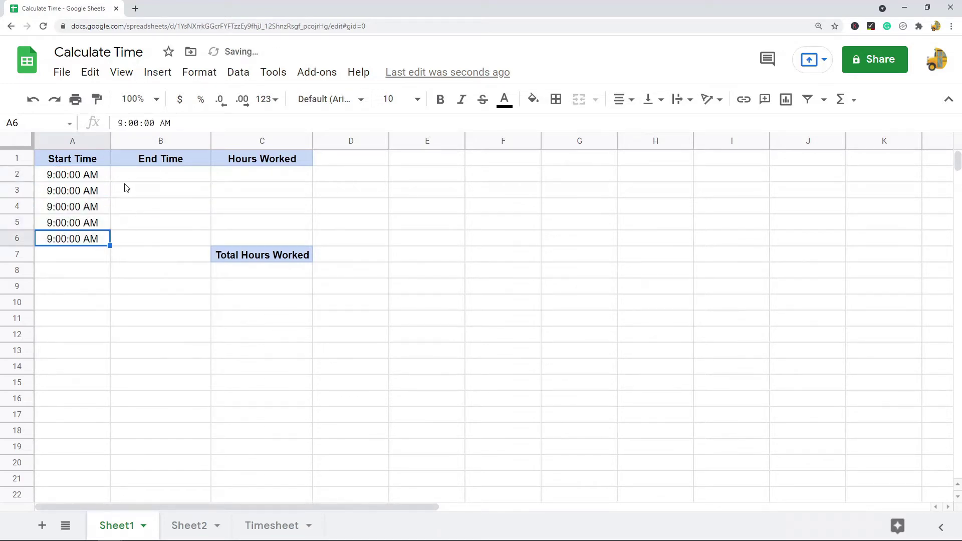
left_click(164, 175)
key("ctrl+v")
double_click(156, 176)
left_click_drag(136, 173, 171, 174)
type("4")
type("P")
left_click(103, 273)
Copy the end time in B2 down to B3:B6
left_click(200, 178)
key("ctrl+c")
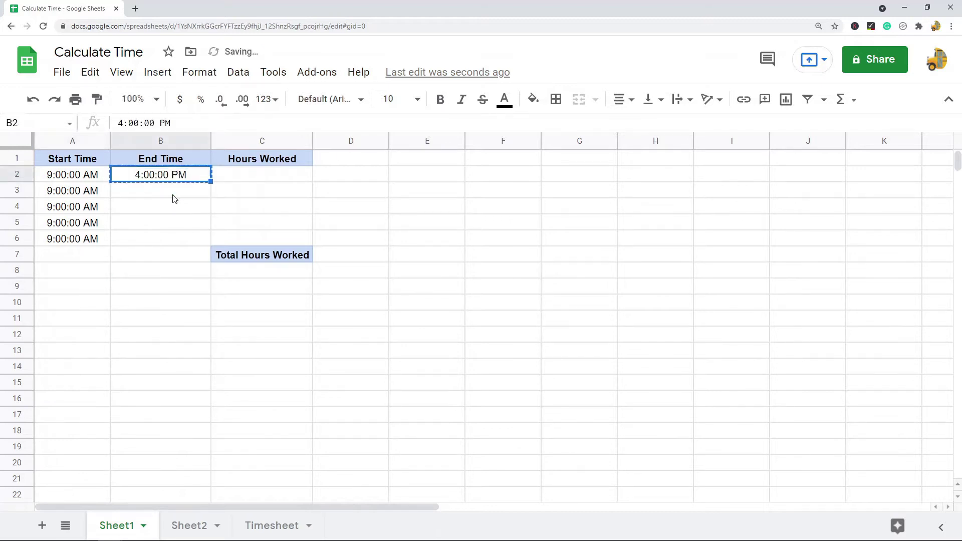
left_click_drag(174, 199, 165, 251)
key("ctrl+v")
left_click(487, 287)
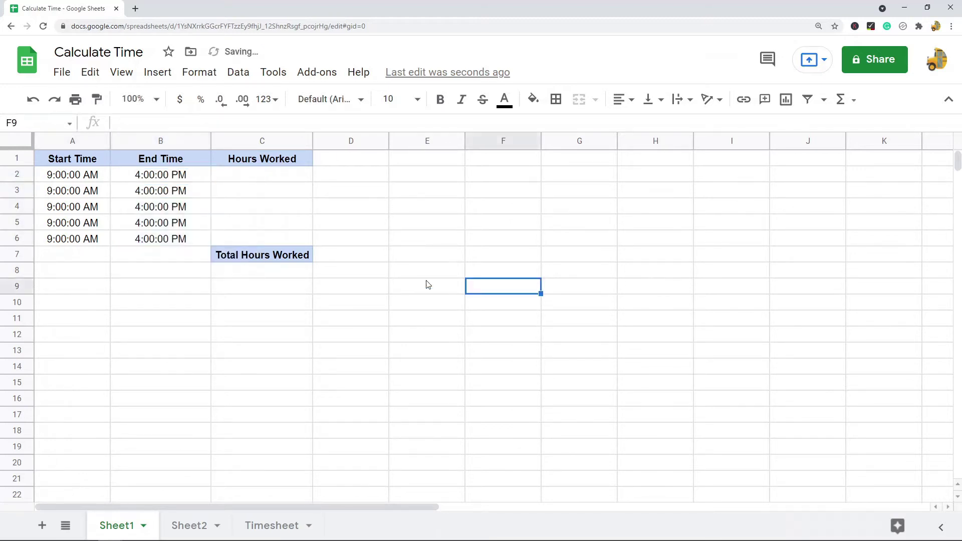
Try calculating the first row's hours worked in C2 with =B2-A2, and clear the cell
left_click_drag(277, 173, 269, 244)
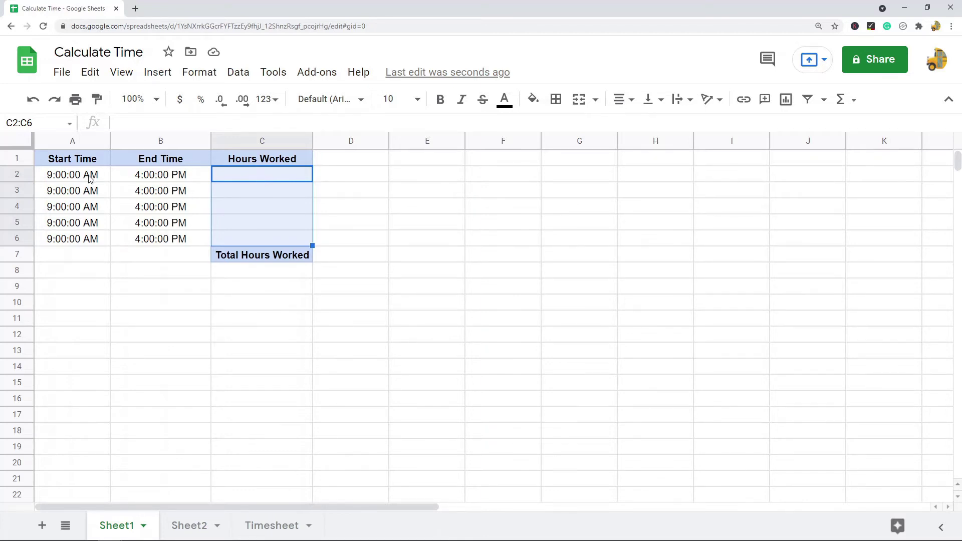
left_click(199, 180)
left_click(59, 179)
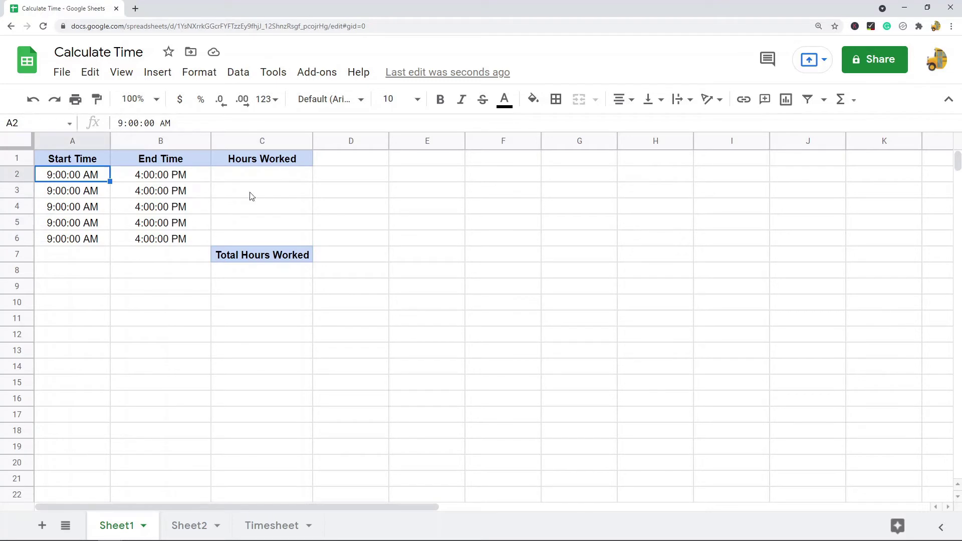
left_click(253, 175)
type("=")
left_click(166, 175)
type("-")
left_click(94, 175)
key("Return")
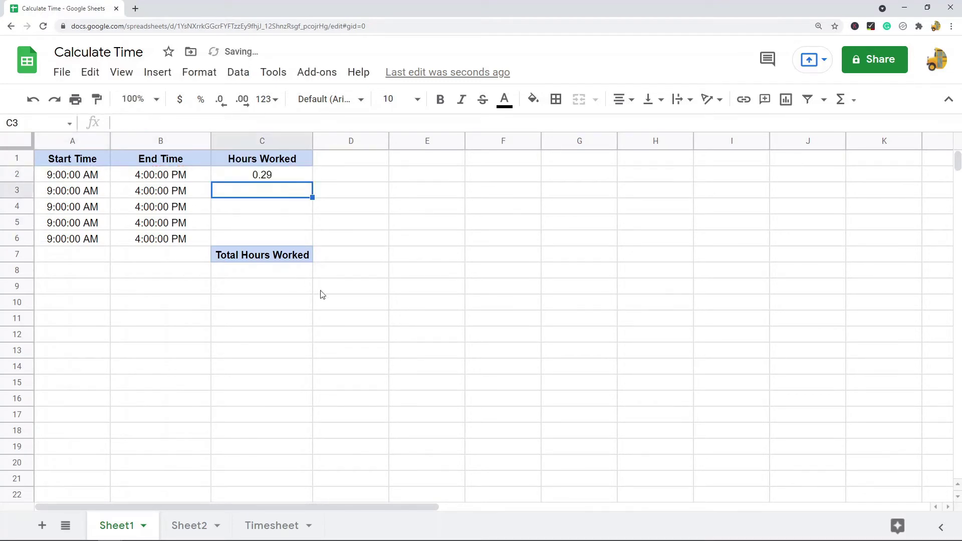
left_click(274, 179)
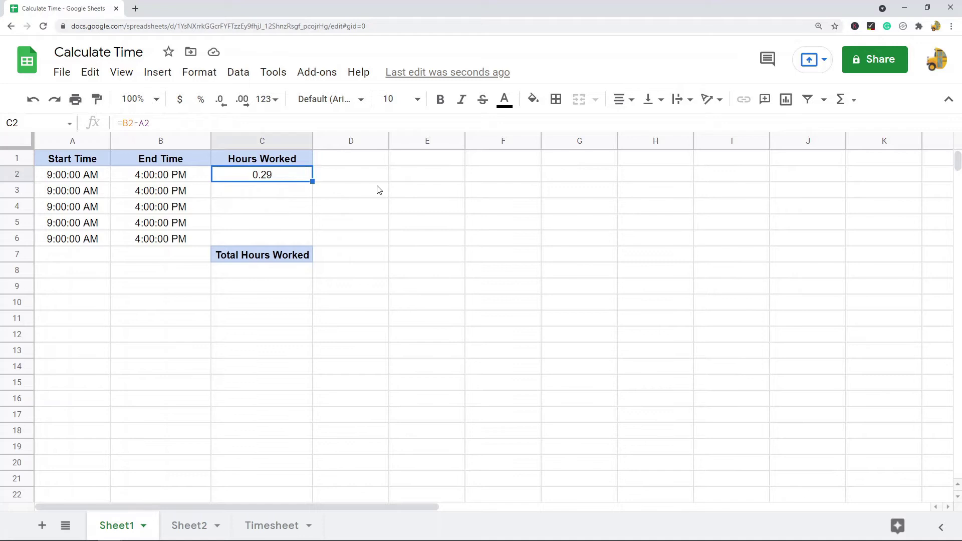
left_click(259, 196)
left_click(252, 174)
key("Delete")
Format the Hours Worked cells C2:C6 with the Duration number format
left_click_drag(252, 175, 251, 238)
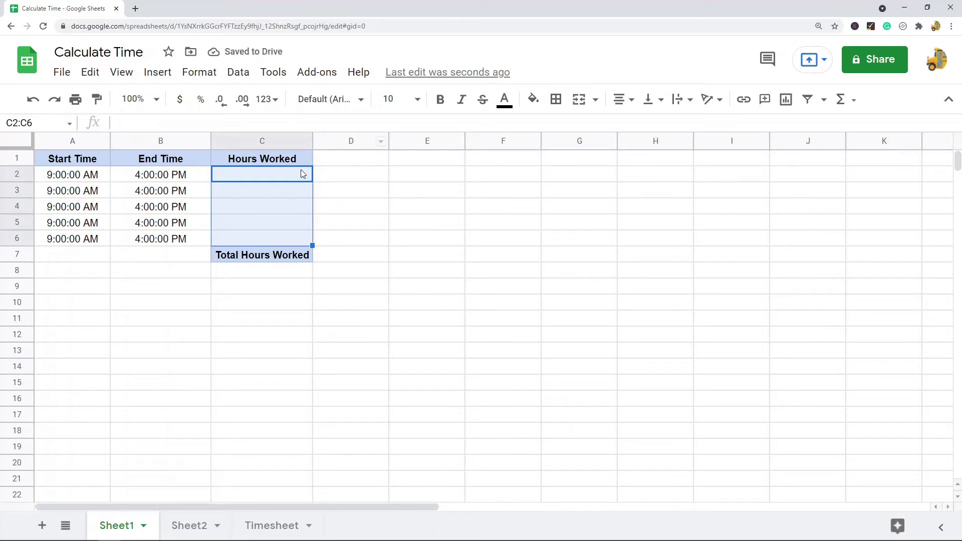
left_click(200, 73)
mouse_move(269, 136)
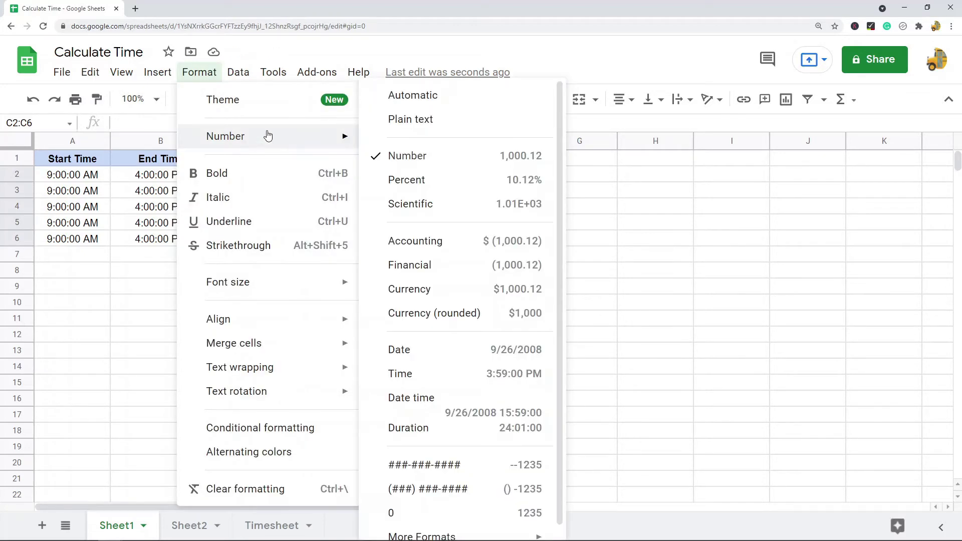
left_click(443, 430)
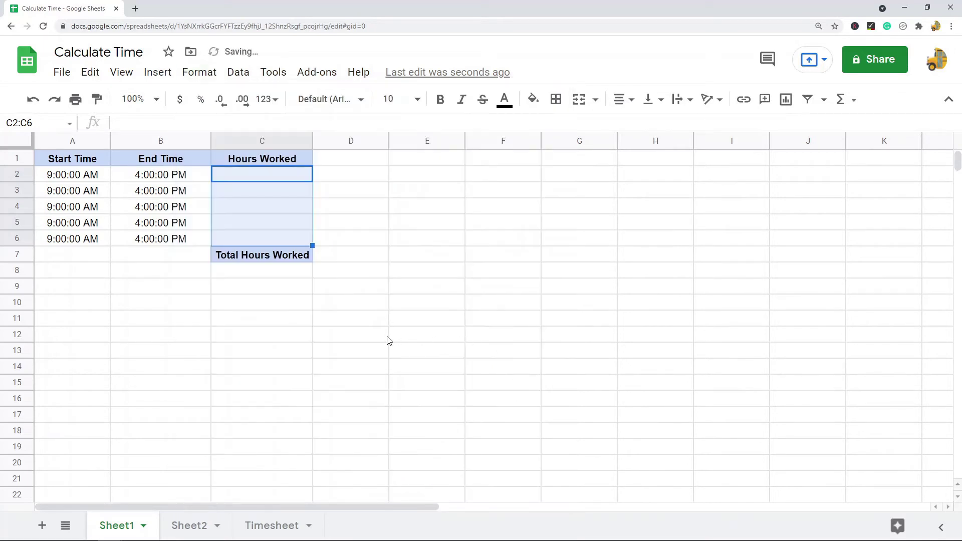
Calculate the first row's hours worked in C2 with the formula =B2-A2
left_click(257, 179)
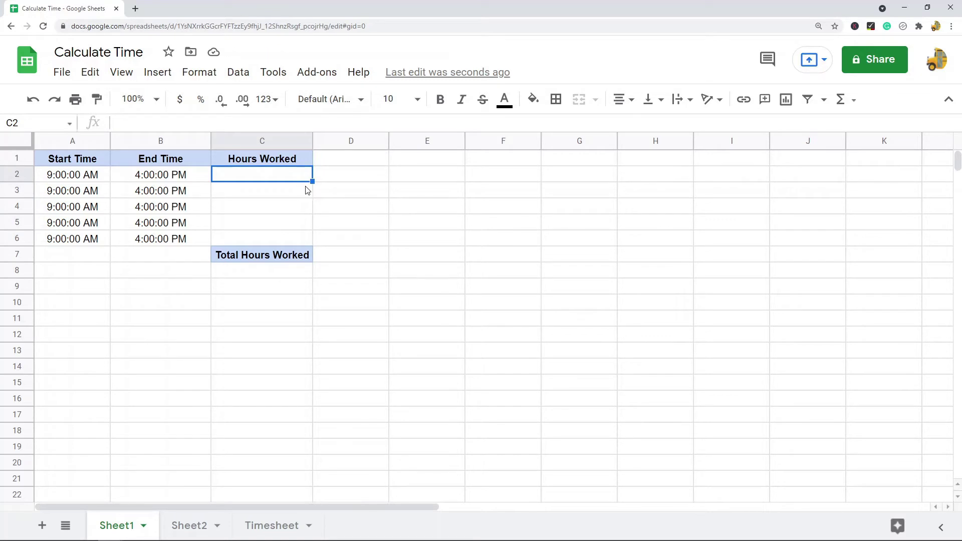
type("=")
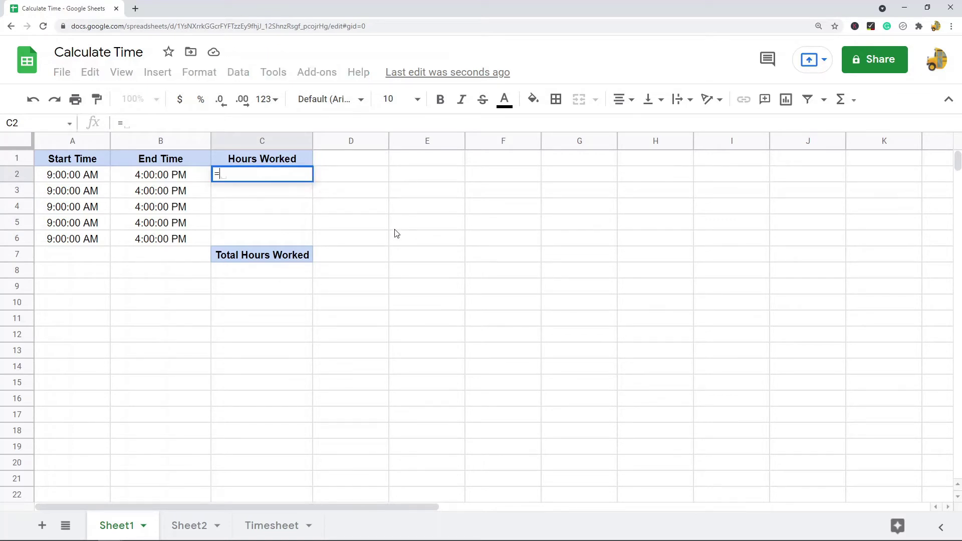
left_click(165, 179)
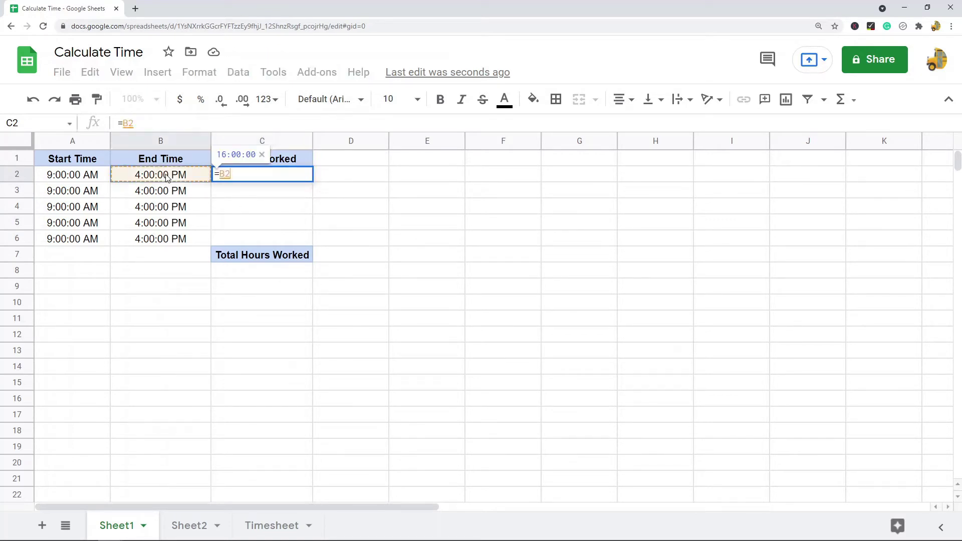
type("-")
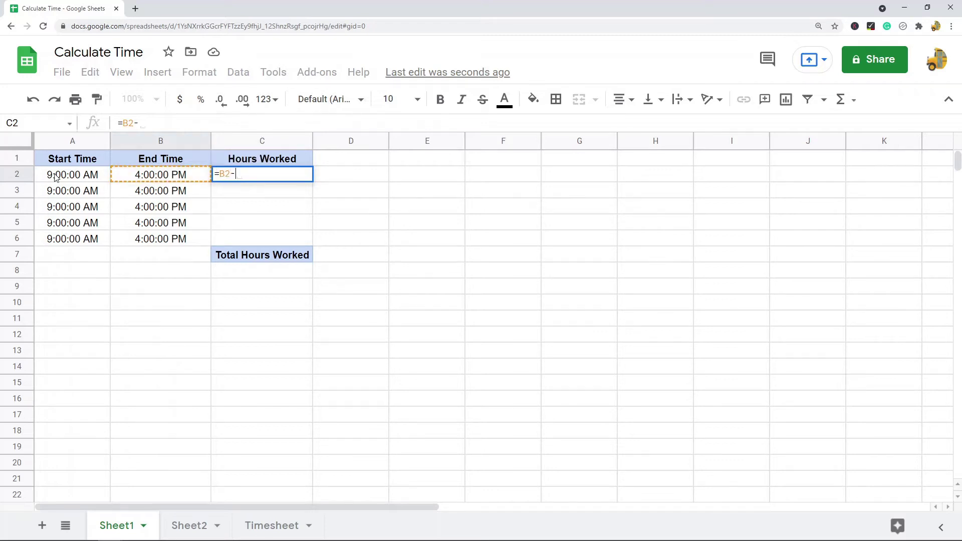
left_click(69, 180)
key("Return")
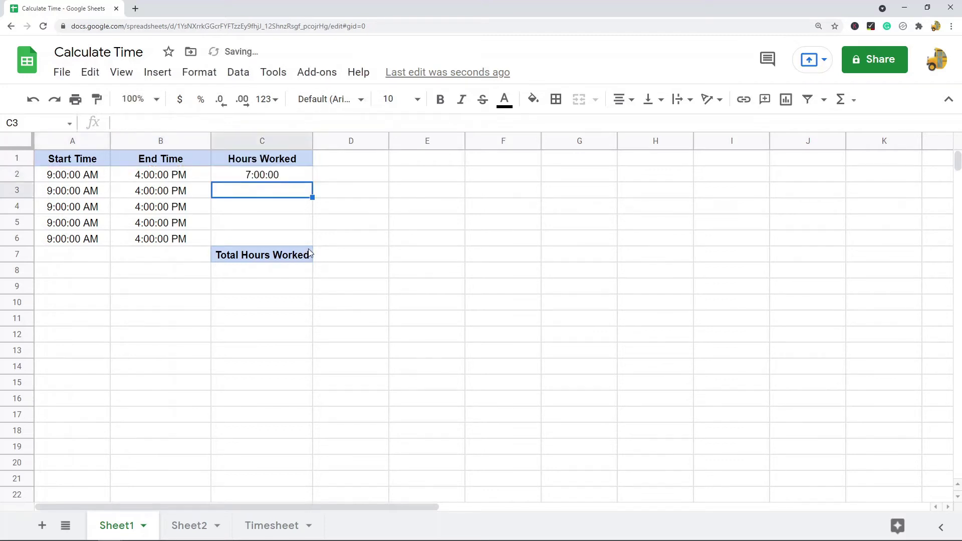
Copy the hours worked formula from C2 down to C3:C6
left_click(273, 179)
key("ctrl+c")
left_click_drag(260, 194, 259, 241)
key("ctrl+v")
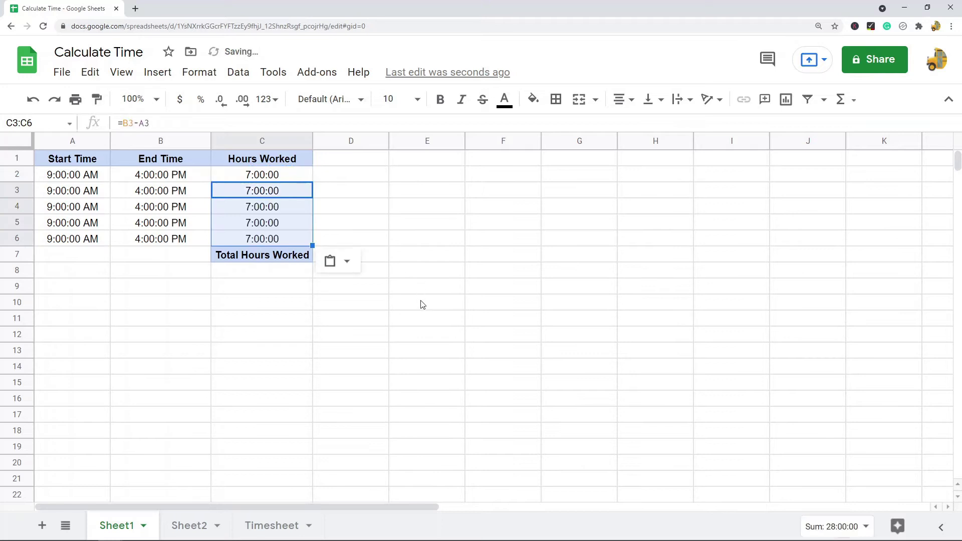
left_click(301, 319)
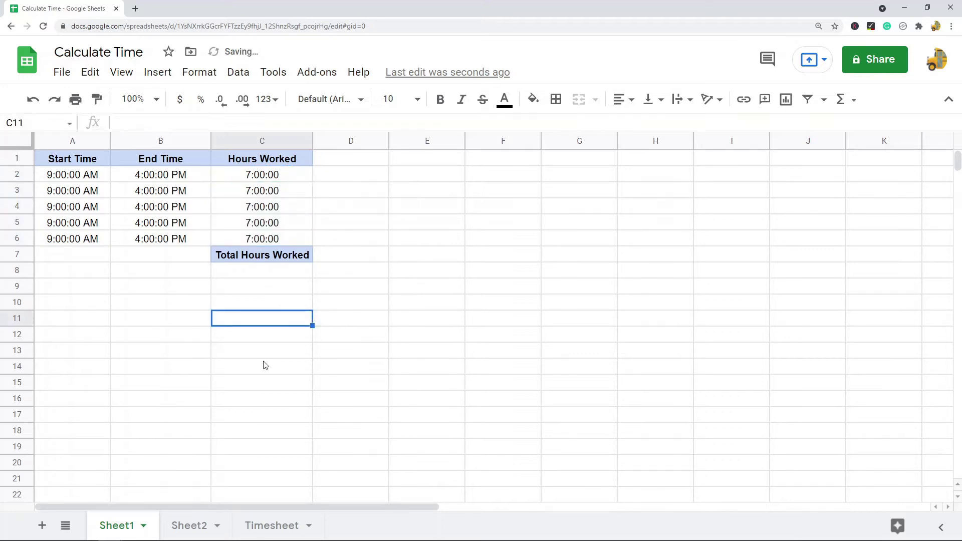
Total the hours worked in C8 with the formula =SUM(C2:C6)
left_click(266, 272)
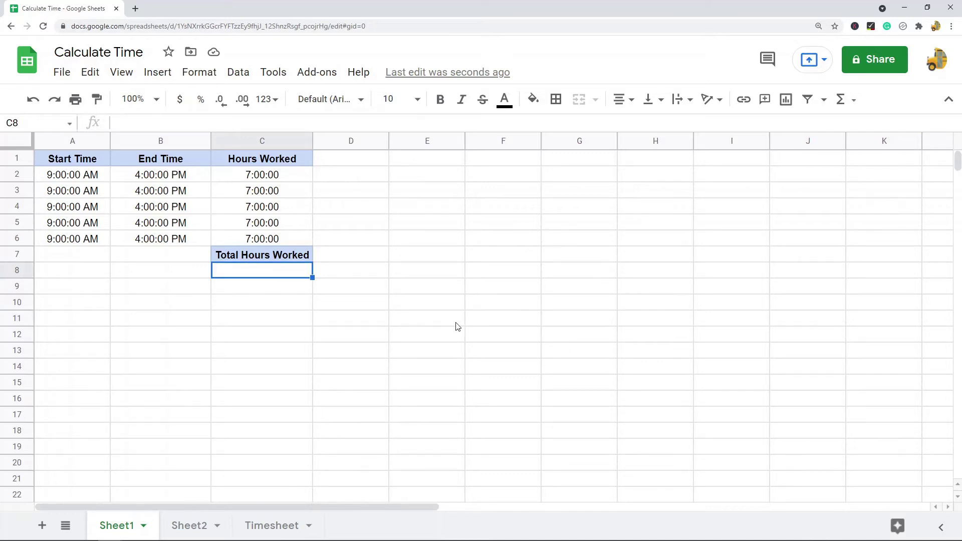
type("=")
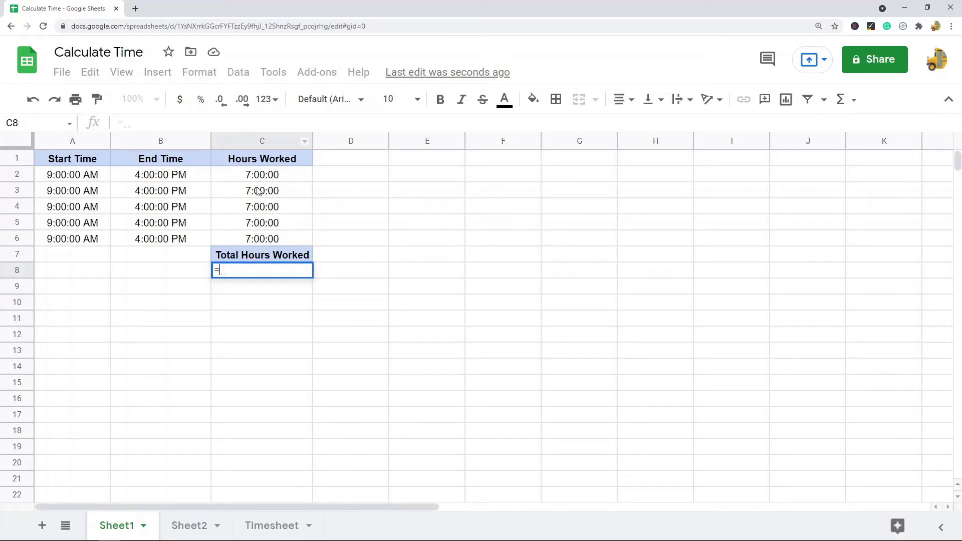
type("su")
key("Tab")
left_click(277, 174)
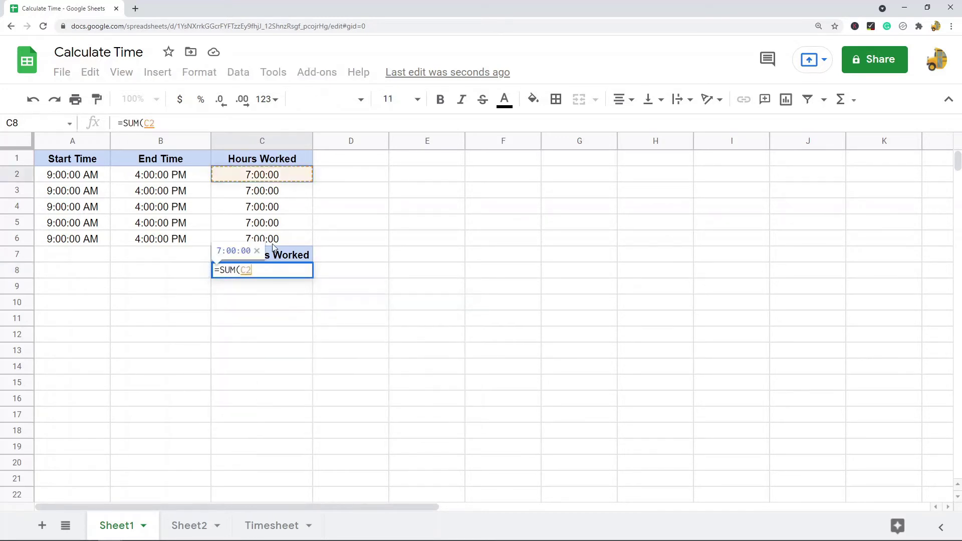
left_click_drag(273, 244, 273, 239)
left_click(175, 125)
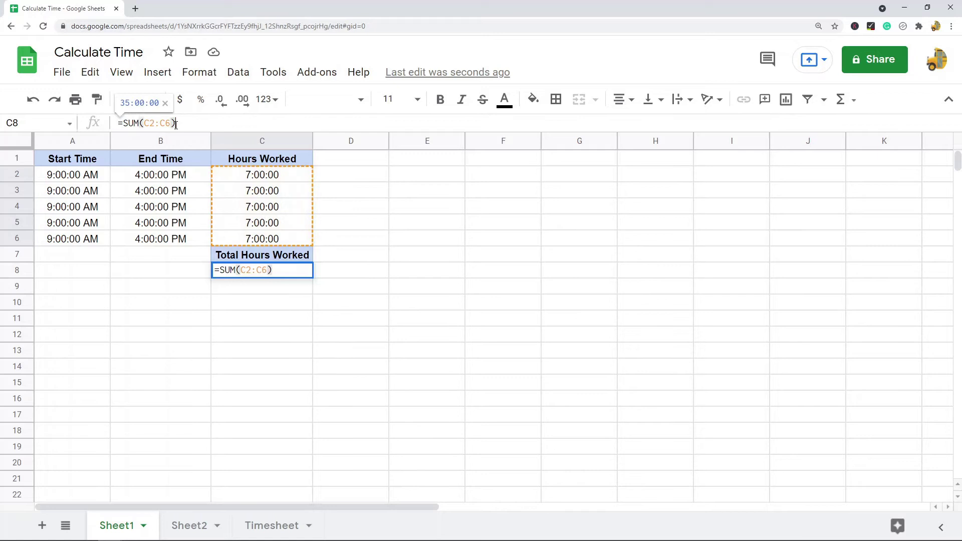
key("Return")
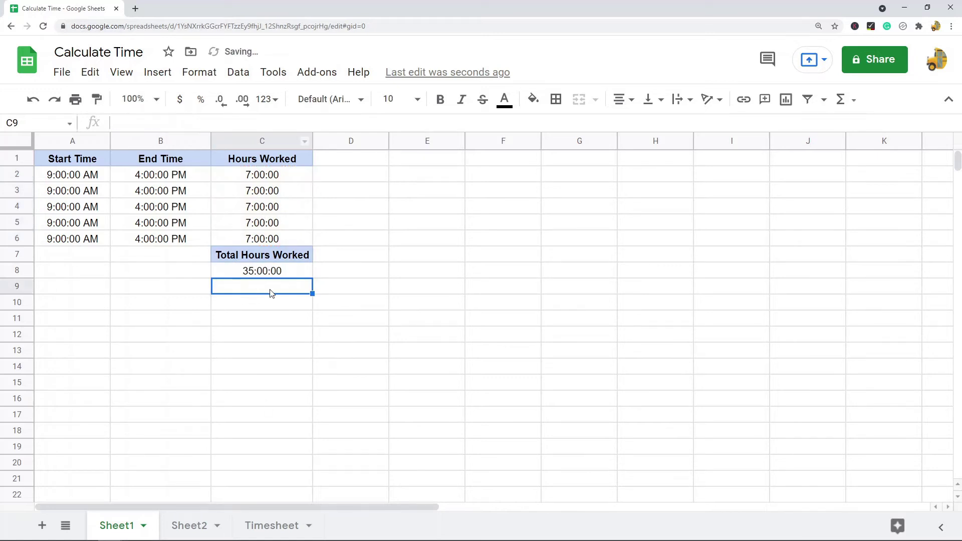
Add the hours worked cell by cell in C9 with the formula =C2+C3+C4+C5+C6
type("=")
left_click(290, 178)
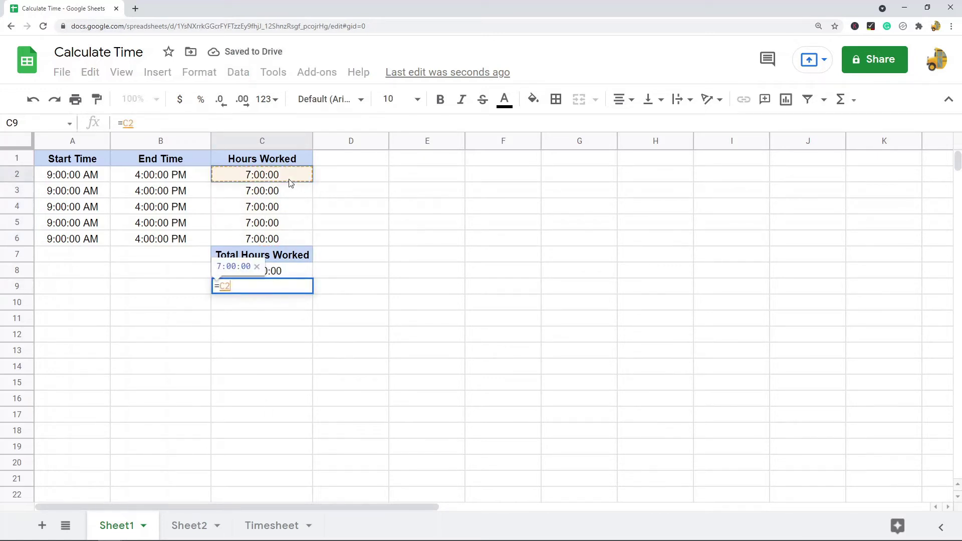
type("+")
left_click(273, 194)
type("+")
left_click(276, 212)
type("+")
left_click(279, 226)
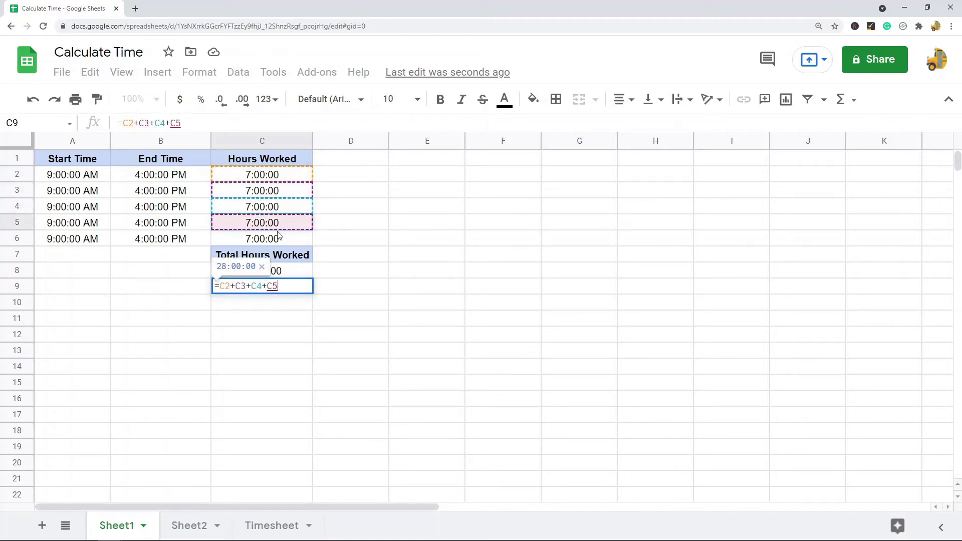
type("+")
left_click(279, 238)
left_click(205, 122)
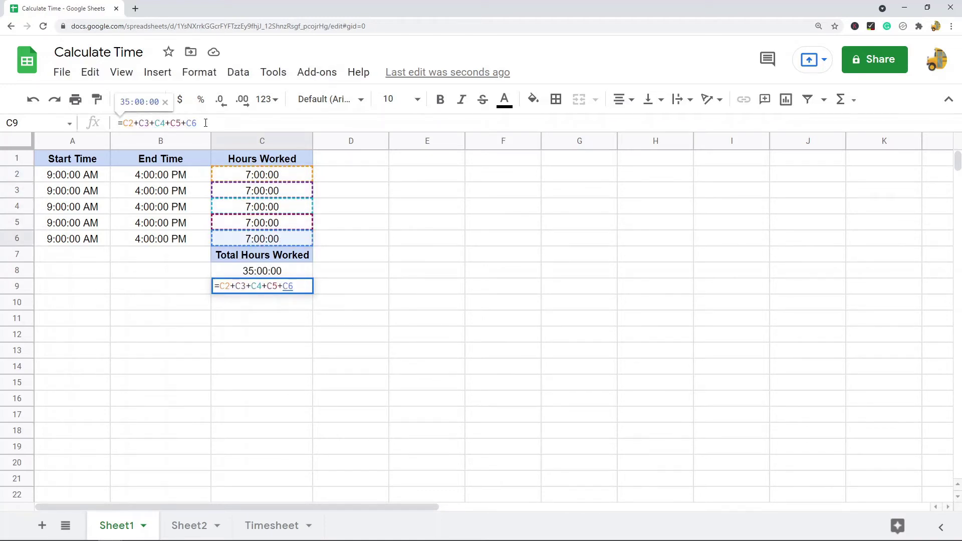
key("Return")
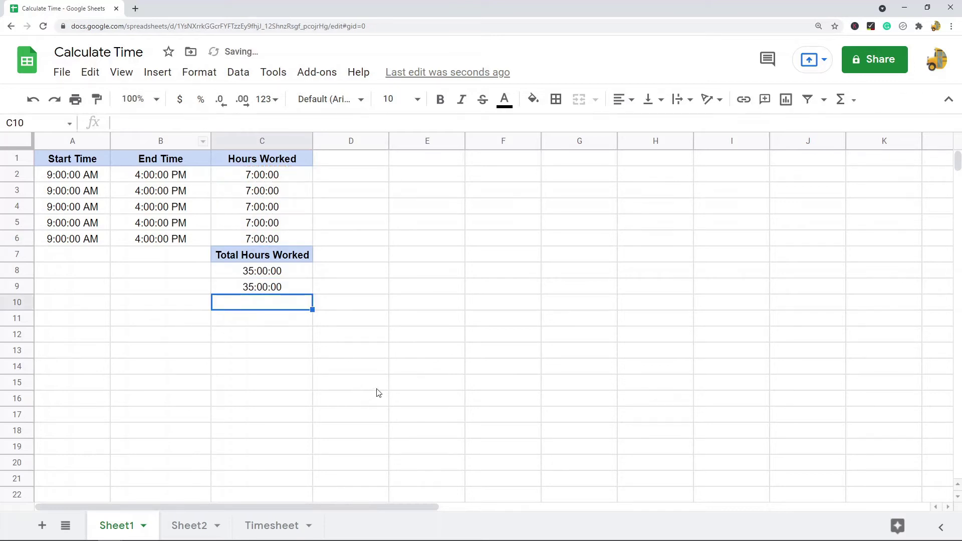
left_click(261, 276)
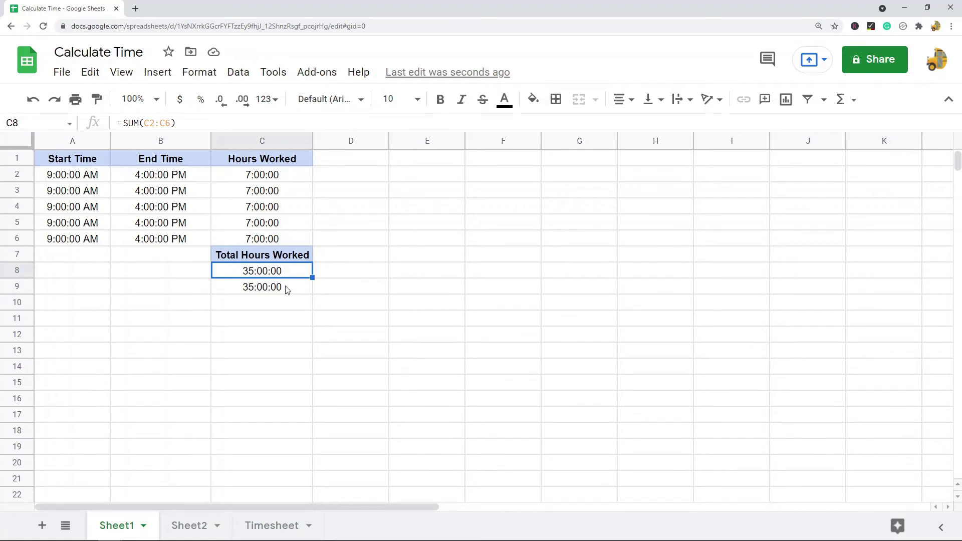
left_click(264, 176)
left_click(270, 213)
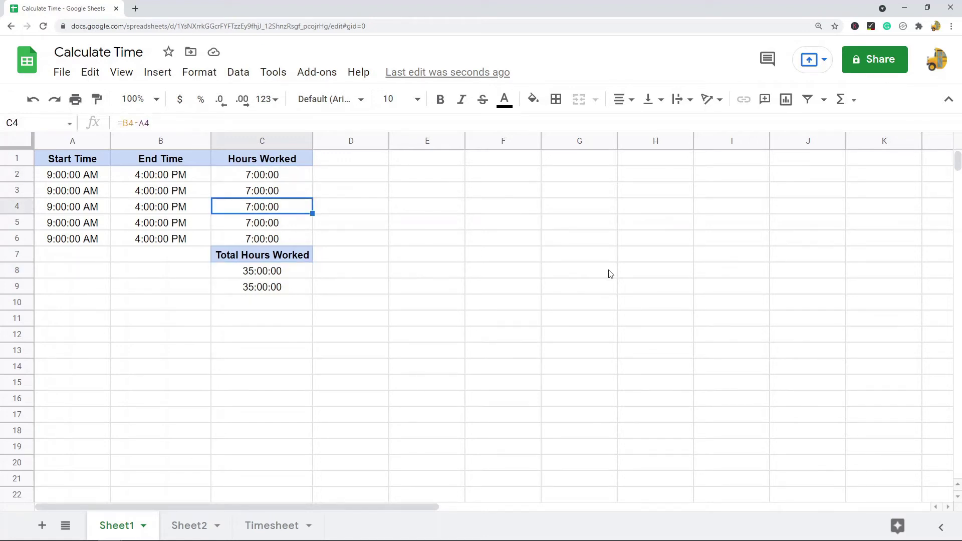
left_click(90, 176)
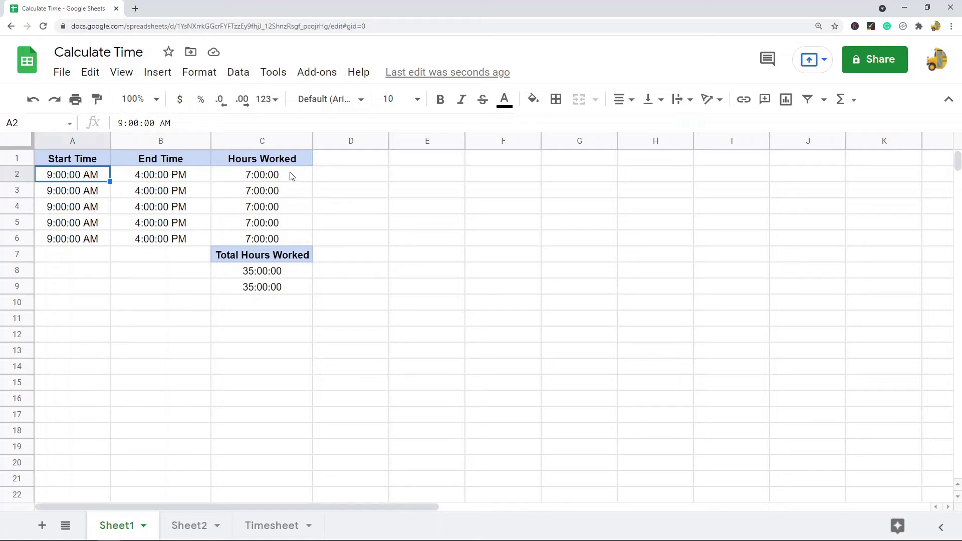
left_click_drag(293, 177, 287, 235)
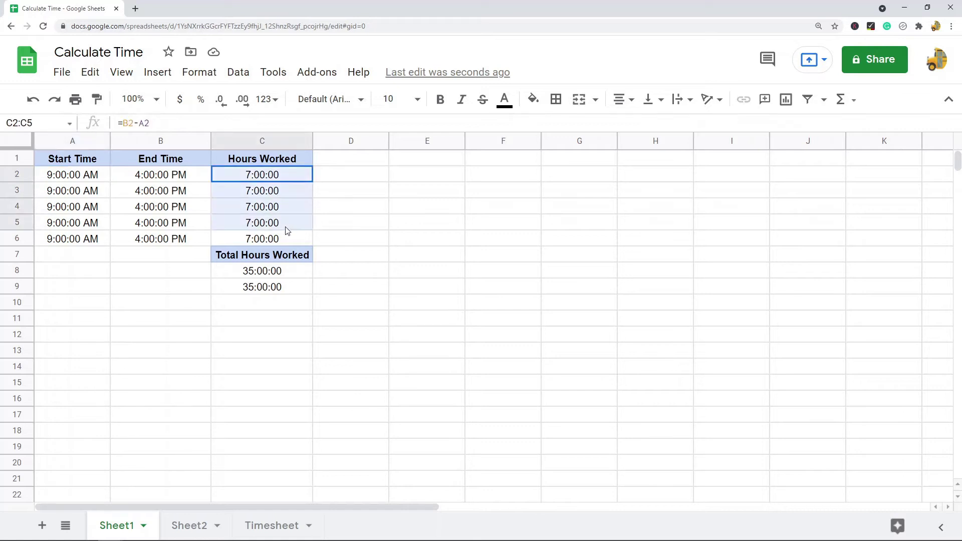
Add the first row's hours worked to its start time in E2 with the formula =A2+C2
left_click(416, 181)
type("=")
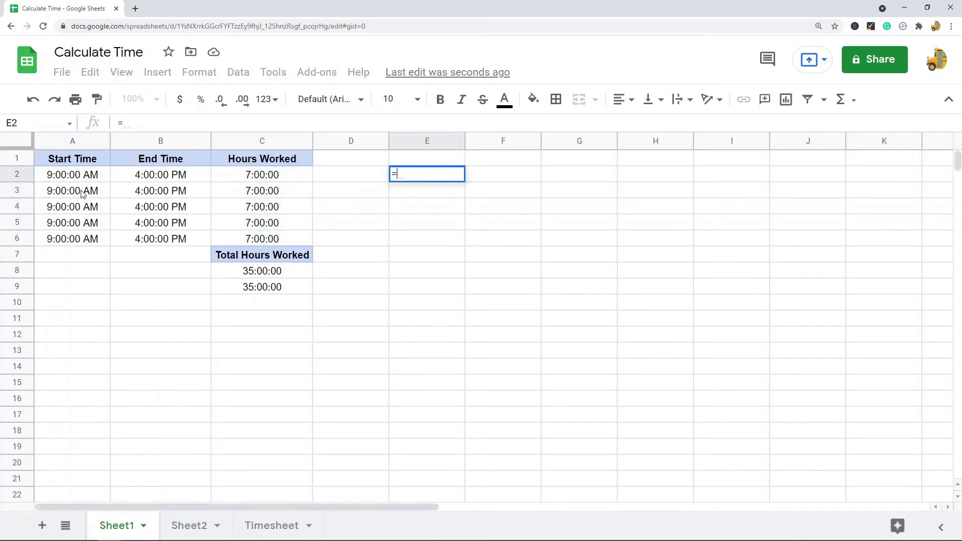
left_click(66, 181)
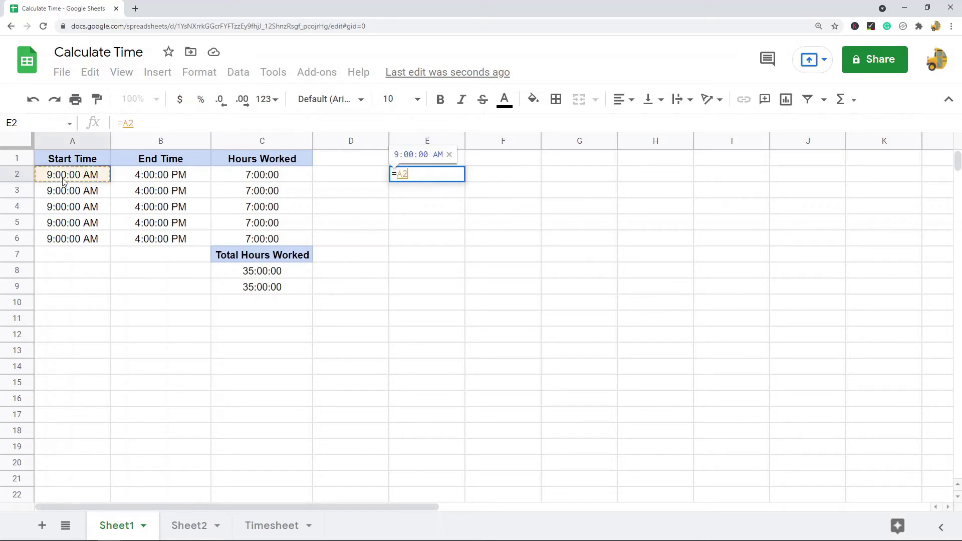
type("+")
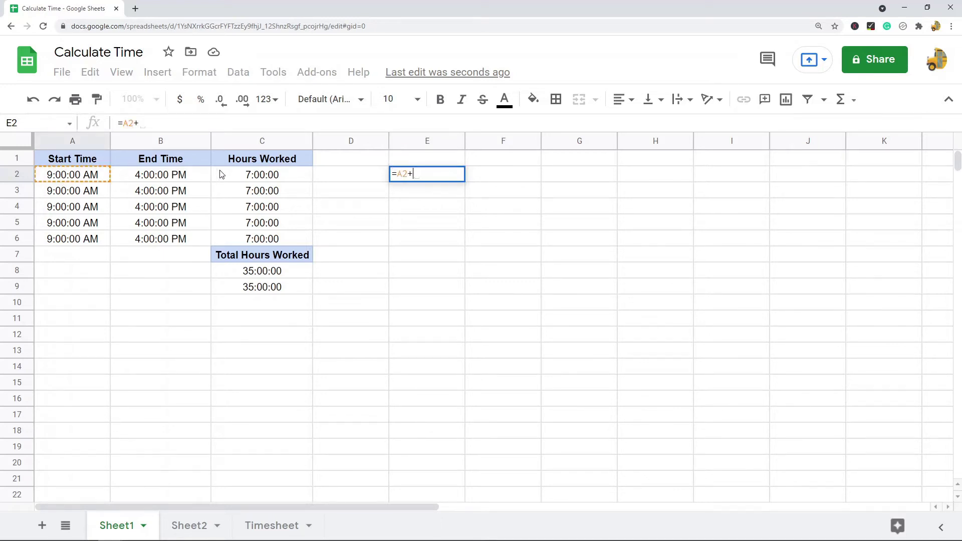
left_click(248, 177)
key("Return")
left_click(448, 178)
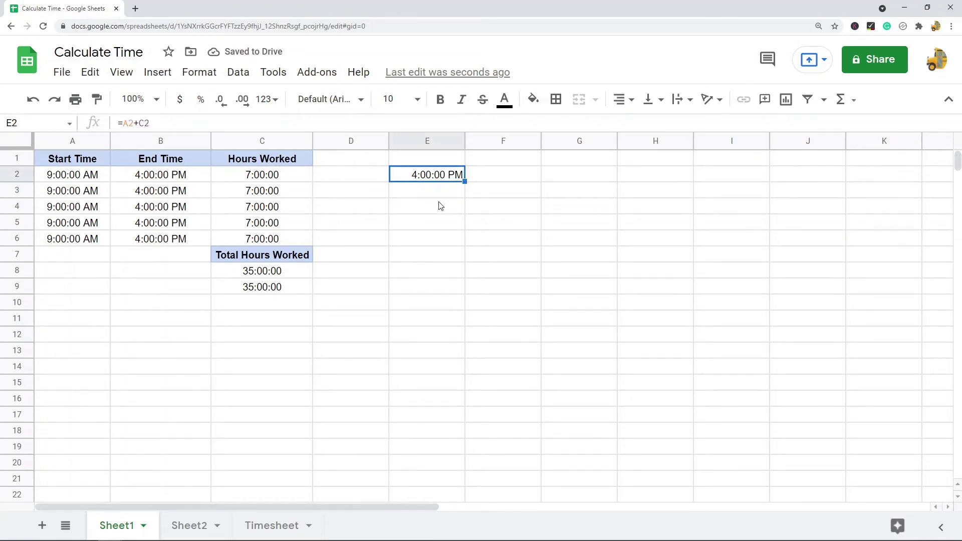
left_click_drag(273, 180, 278, 197)
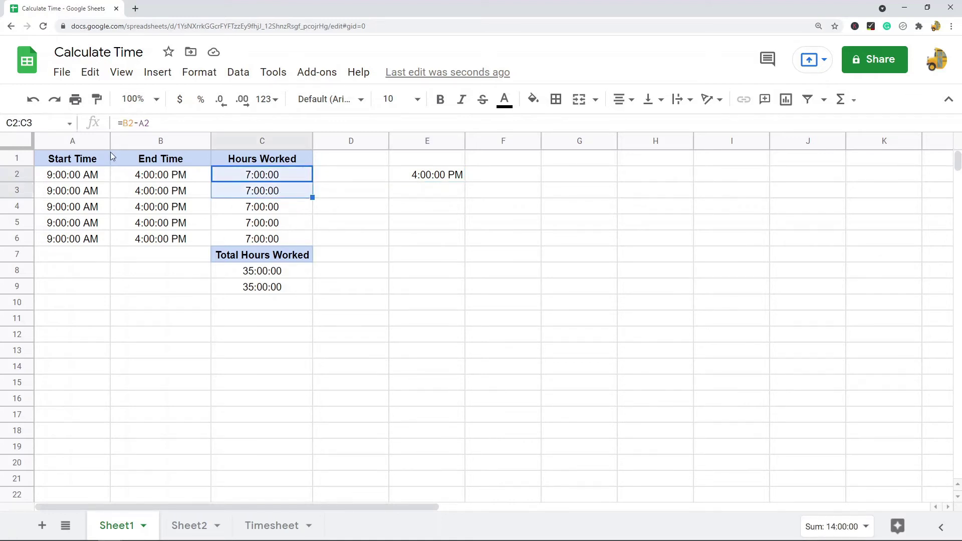
key("shift+Up")
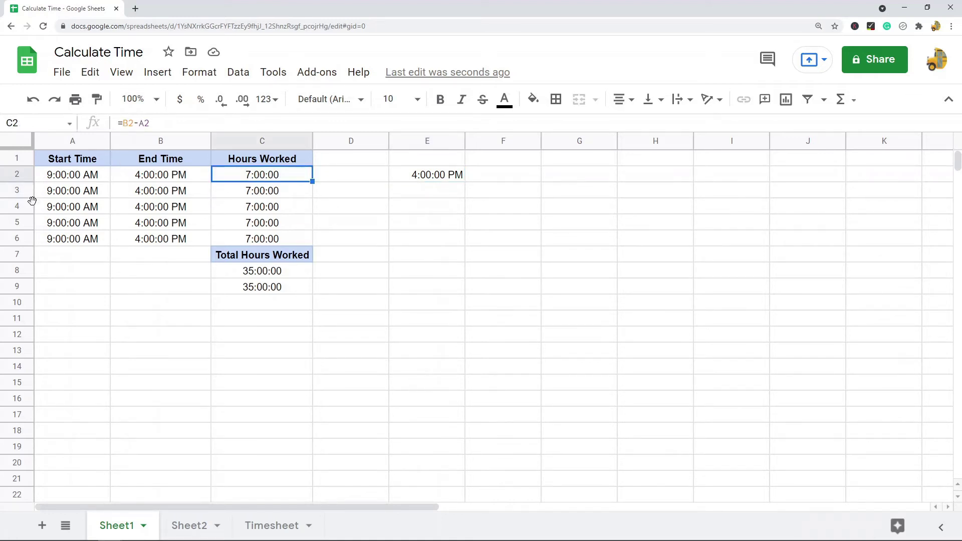
left_click(52, 179)
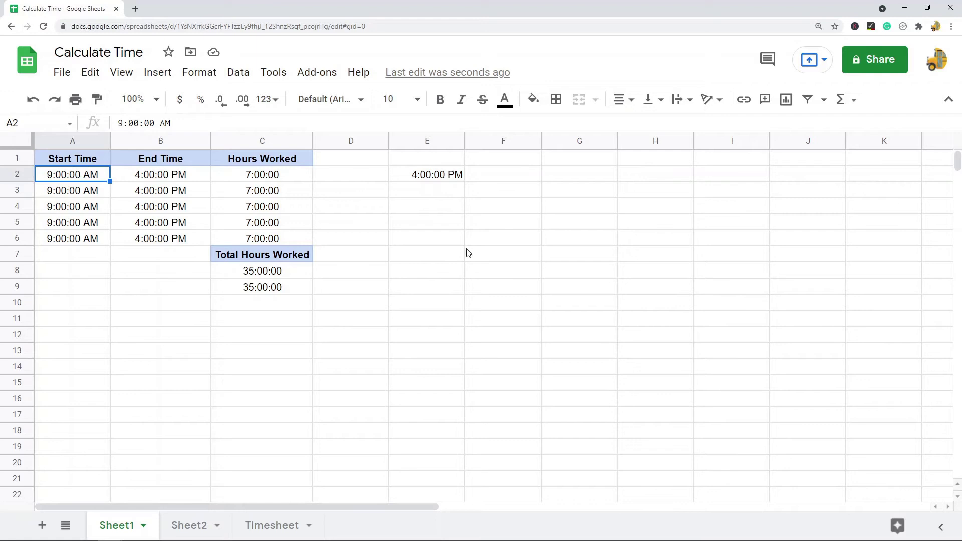
Switch to Sheet2 and review its start time, lunch break and end time entries in rows 2 to 6
left_click(188, 525)
left_click(200, 293)
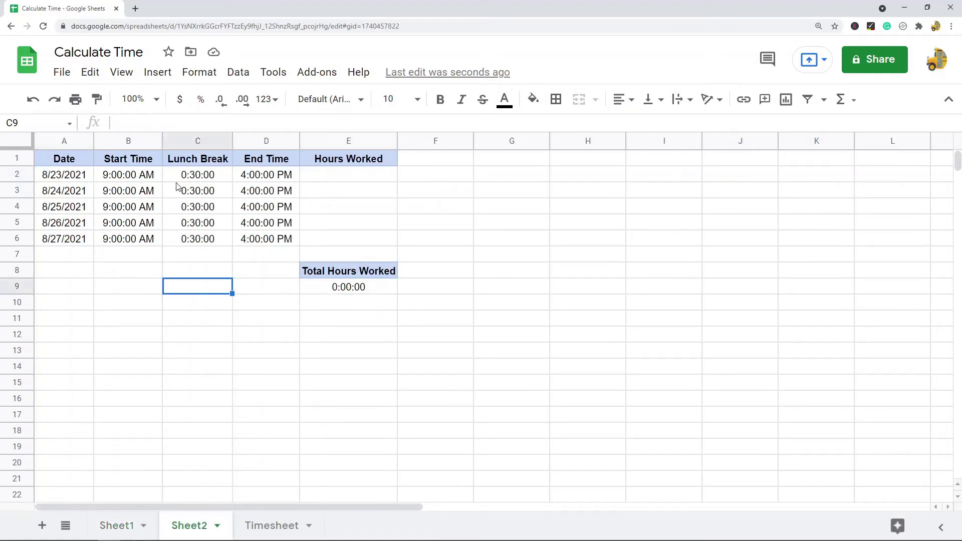
left_click_drag(196, 178, 197, 243)
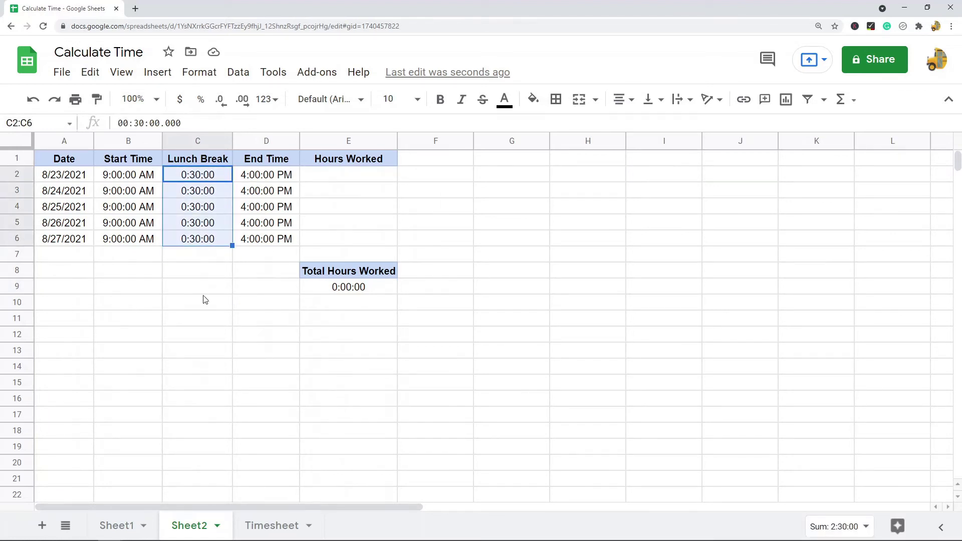
left_click_drag(139, 177, 136, 223)
left_click_drag(203, 170, 204, 242)
left_click(274, 179)
left_click_drag(274, 179, 286, 241)
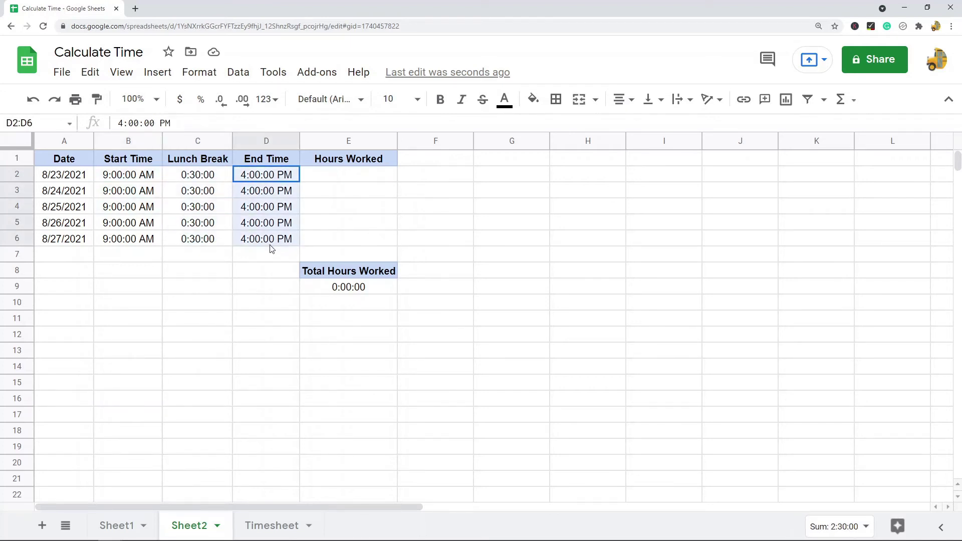
left_click(349, 176)
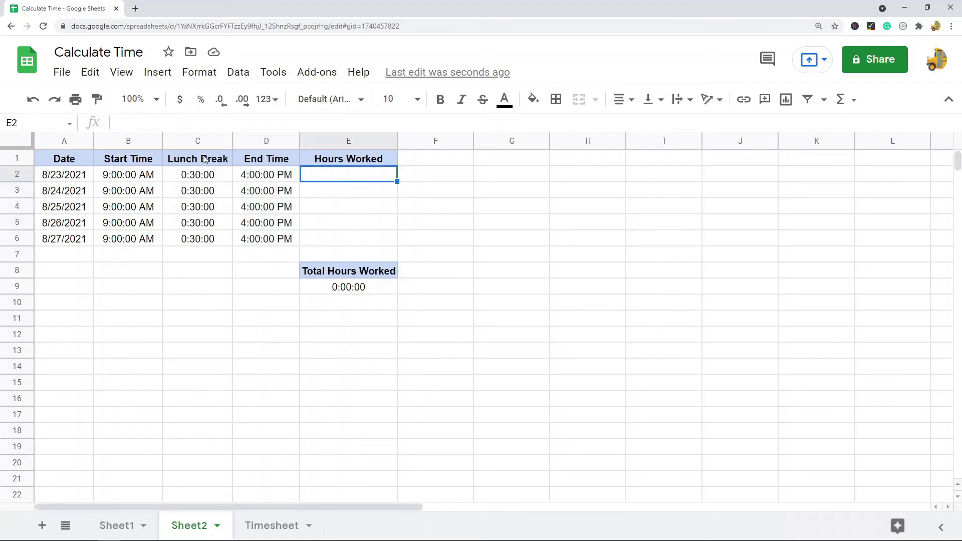
left_click(194, 177)
mouse_move(196, 241)
left_mouse_down()
mouse_move(195, 253)
mouse_move(198, 240)
left_mouse_up()
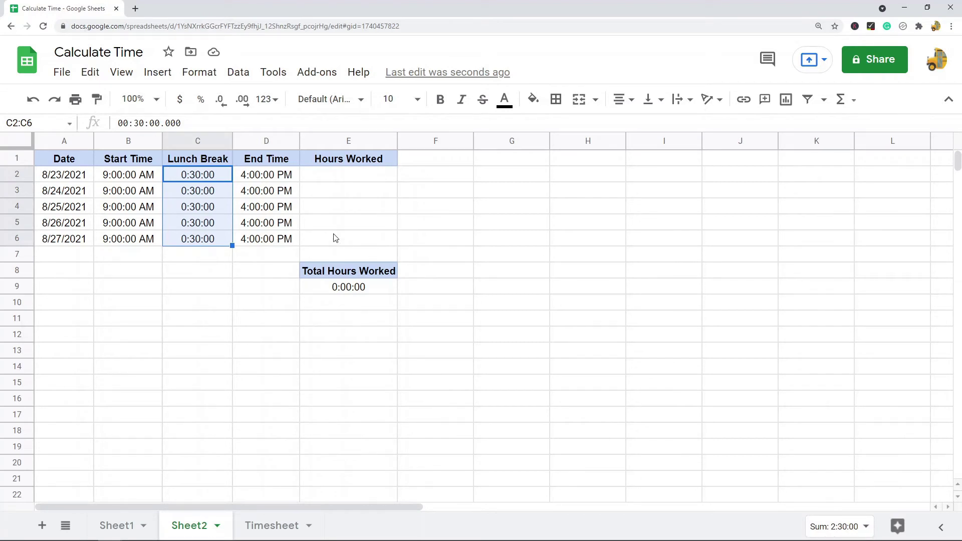
Calculate the first day's hours worked without the lunch break in E2 with the formula =D2-B2-C2
left_click(326, 178)
type("=")
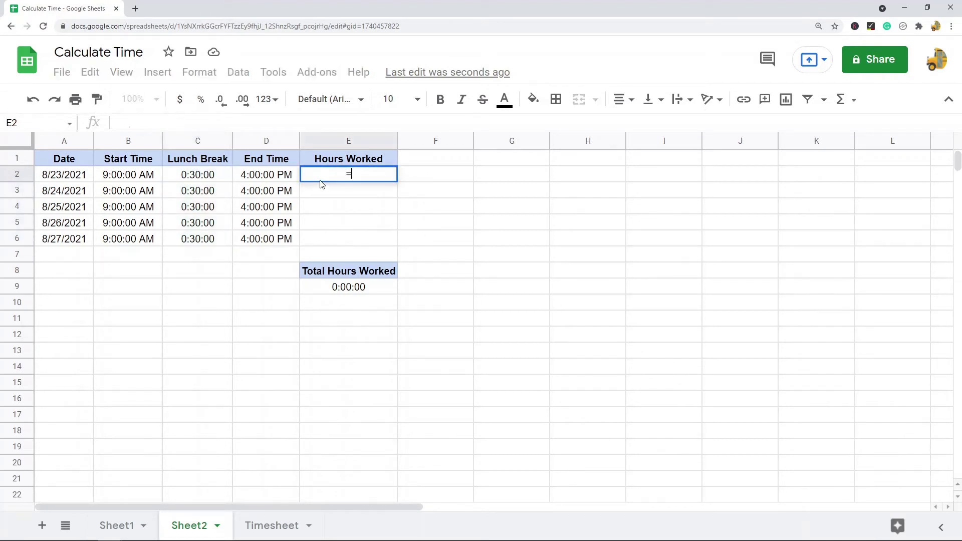
left_click(268, 179)
type("-")
left_click(145, 181)
type("-")
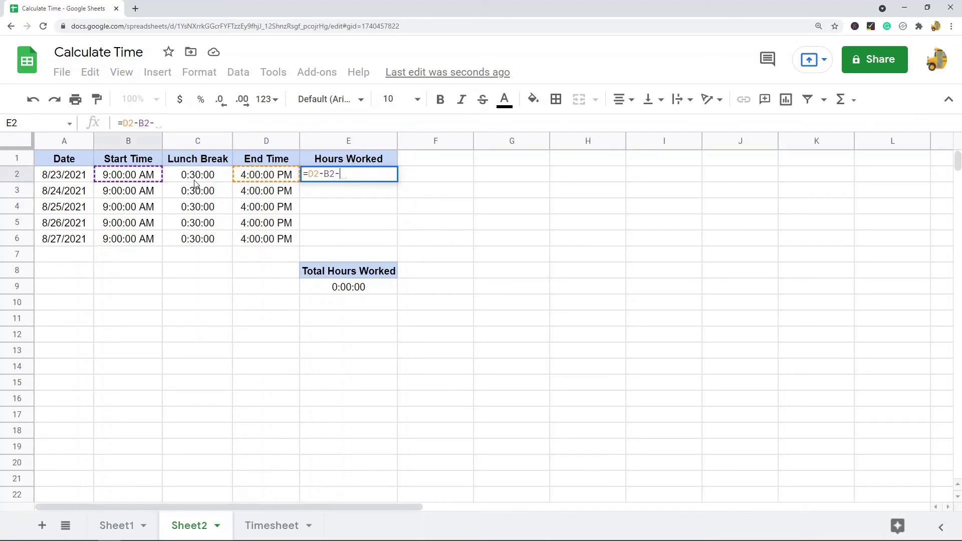
left_click(199, 178)
key("Return")
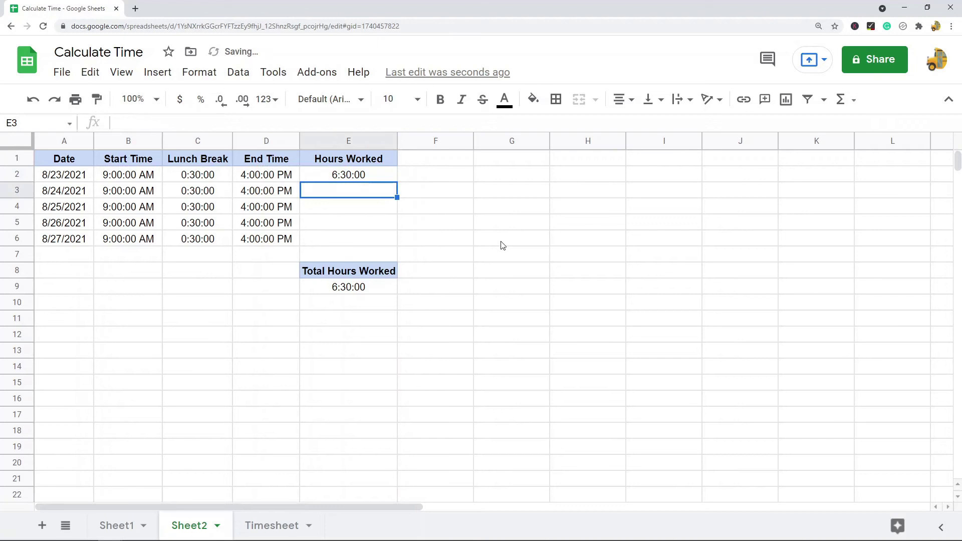
Copy the hours worked formula from E2 down to E3:E6
left_click(363, 177)
key("ctrl+c")
left_click_drag(356, 192, 356, 236)
key("ctrl+v")
left_click(584, 223)
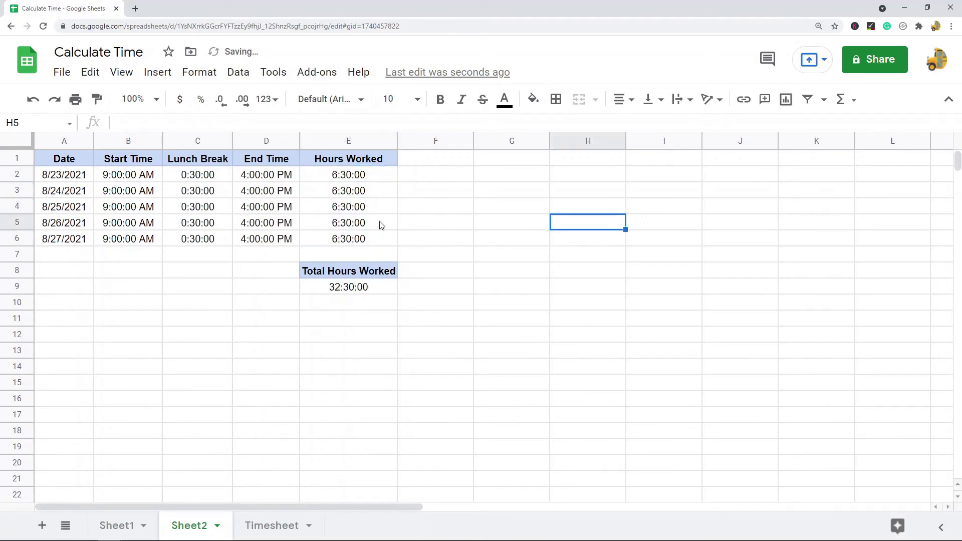
left_click(349, 176)
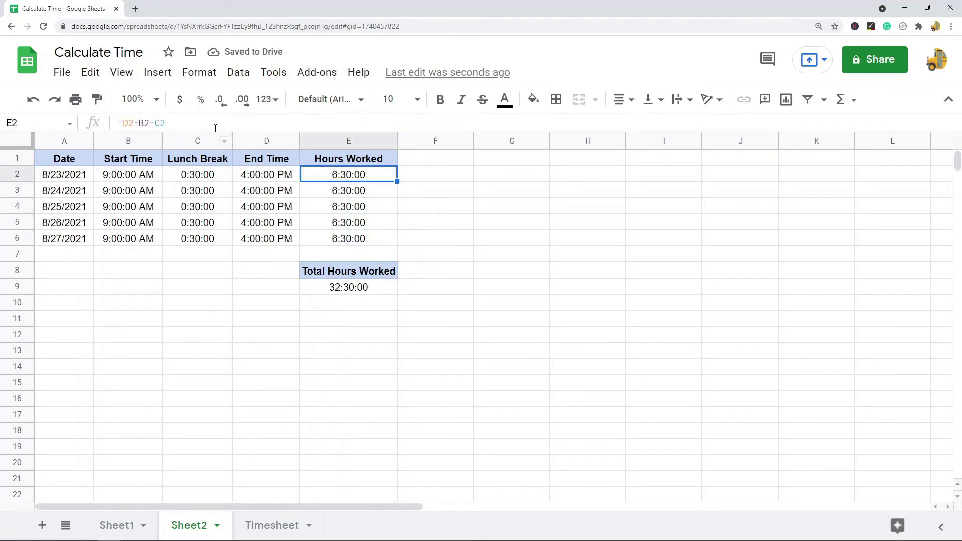
left_click(517, 229)
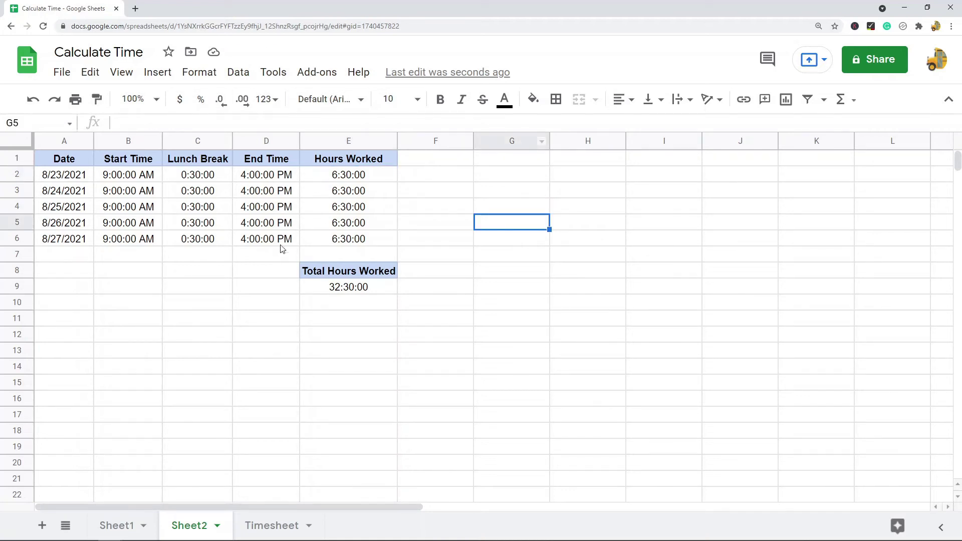
left_click_drag(219, 176, 206, 245)
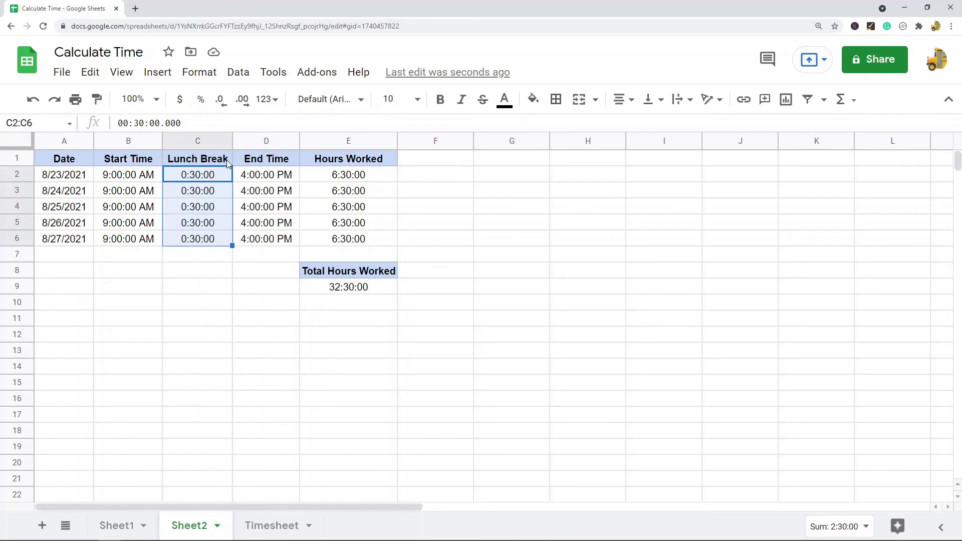
left_click_drag(376, 174, 373, 242)
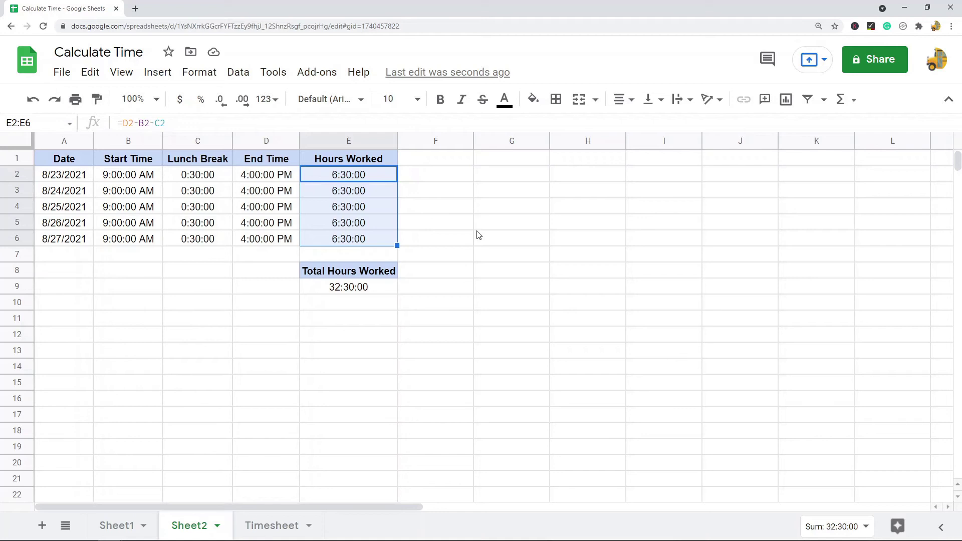
On the Timesheet sheet, move the Total Hours Worked label from E5 to E8
left_click(276, 525)
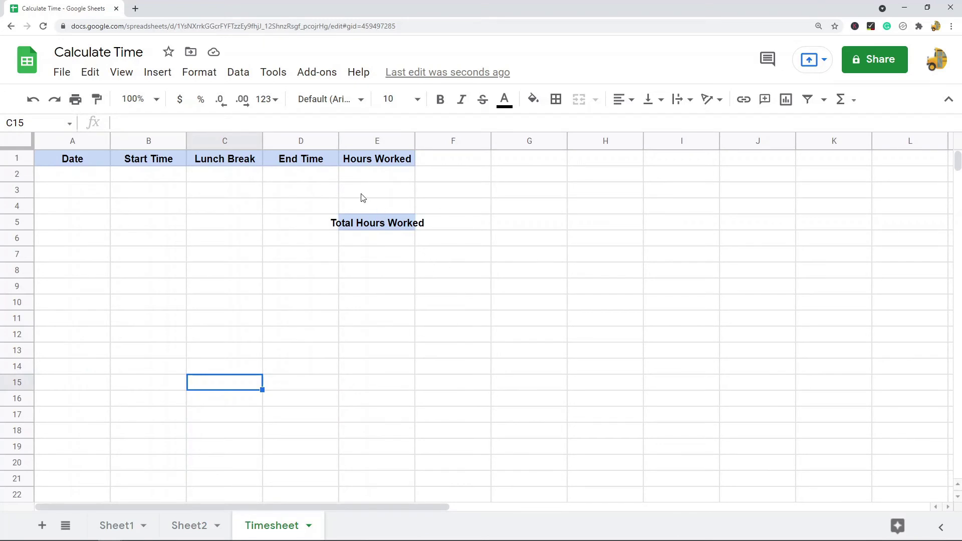
left_click(376, 223)
key("ctrl+c")
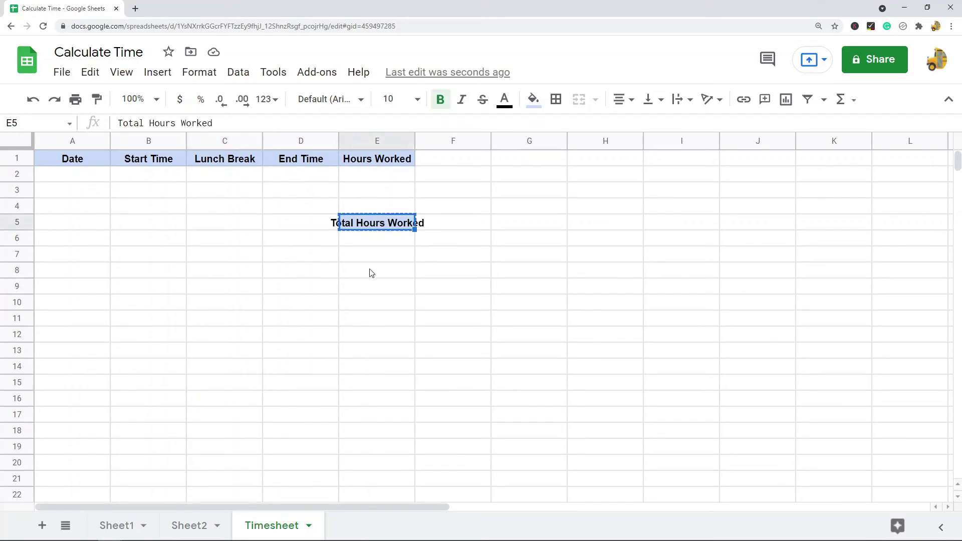
left_click(372, 273)
key("ctrl+v")
Enter a date in A2 under the Date header and set it to 8/23/2021
double_click(56, 177)
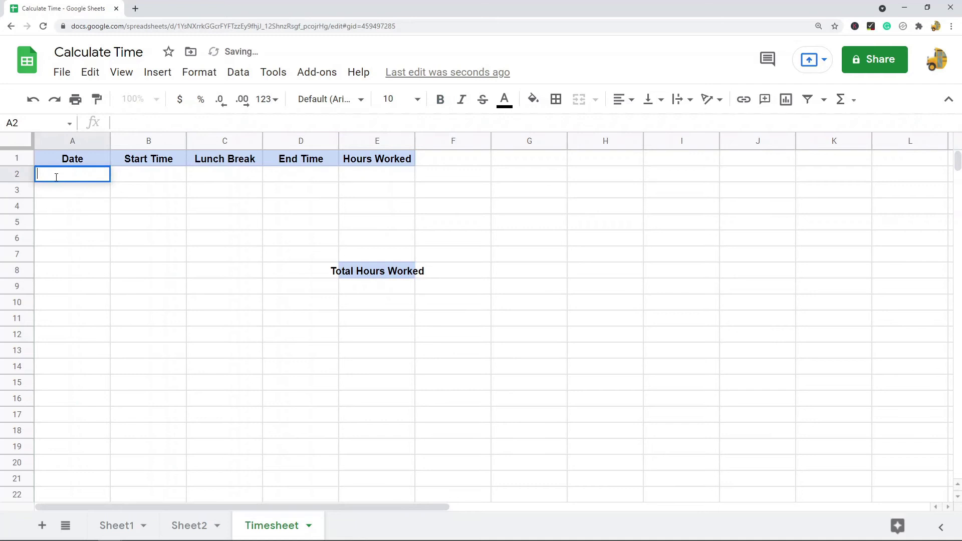
type("8/24/2021")
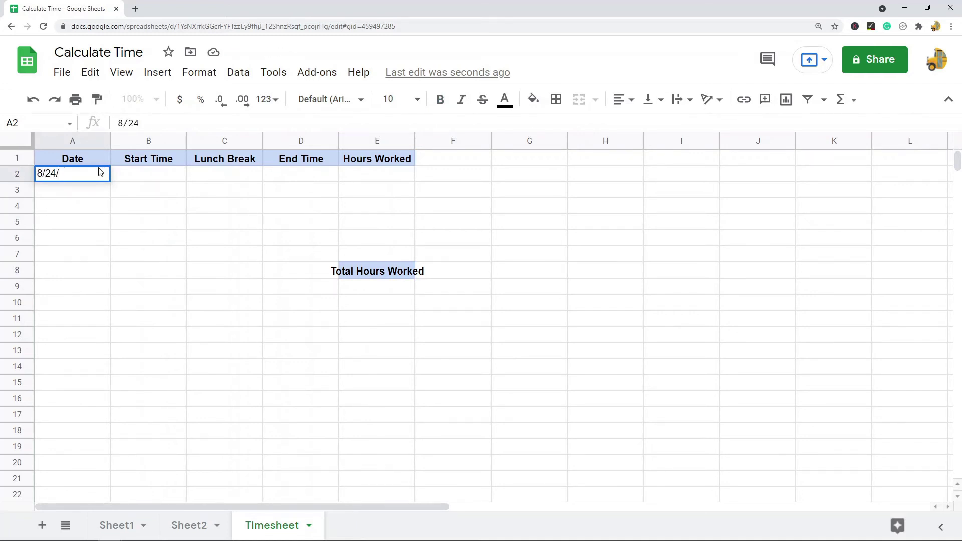
key("Return")
left_click(80, 178)
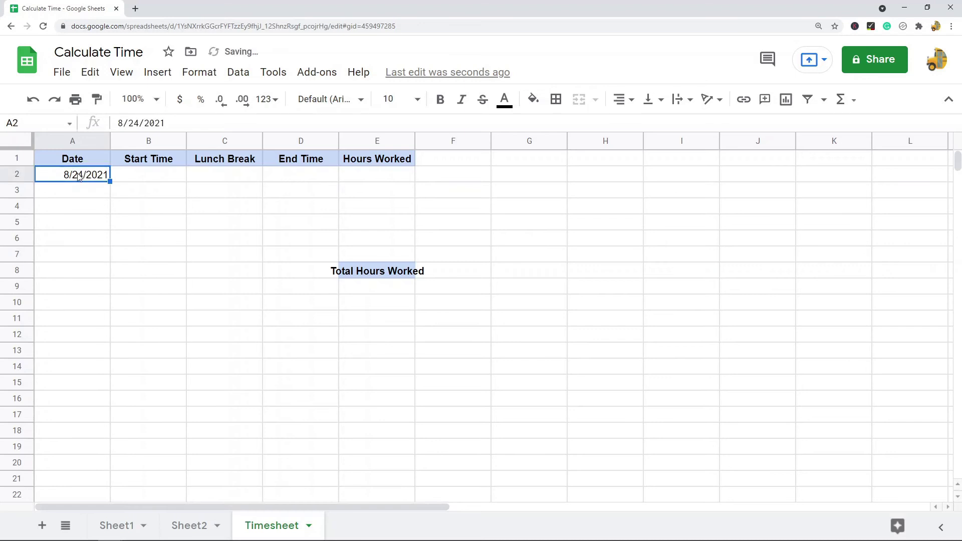
double_click(80, 176)
left_click(40, 282)
Fill A3:A5 with the dates 8/24/2021, 8/25/2021 and 8/26/2021
left_click(86, 193)
key("ctrl+v")
double_click(94, 191)
left_click(55, 296)
left_click_drag(102, 182, 100, 228)
left_click(95, 222)
double_click(95, 222)
left_click(172, 259)
Copy the date 8/26/2021 from A5 into A6
left_click(87, 227)
key("ctrl+c")
left_click(88, 237)
key("ctrl+v")
left_click(181, 259)
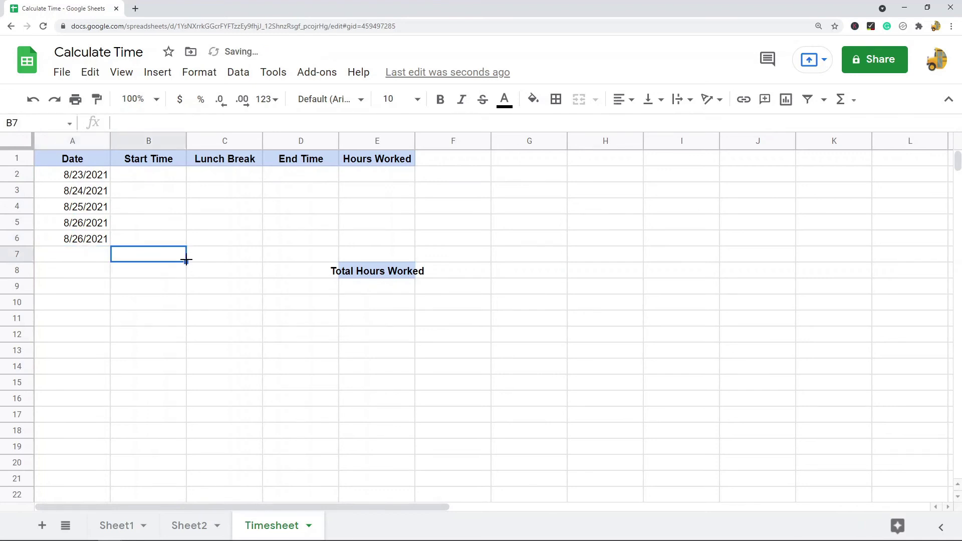
Apply the Time number format to the Start Time cells B2:B6
left_click_drag(170, 174, 153, 242)
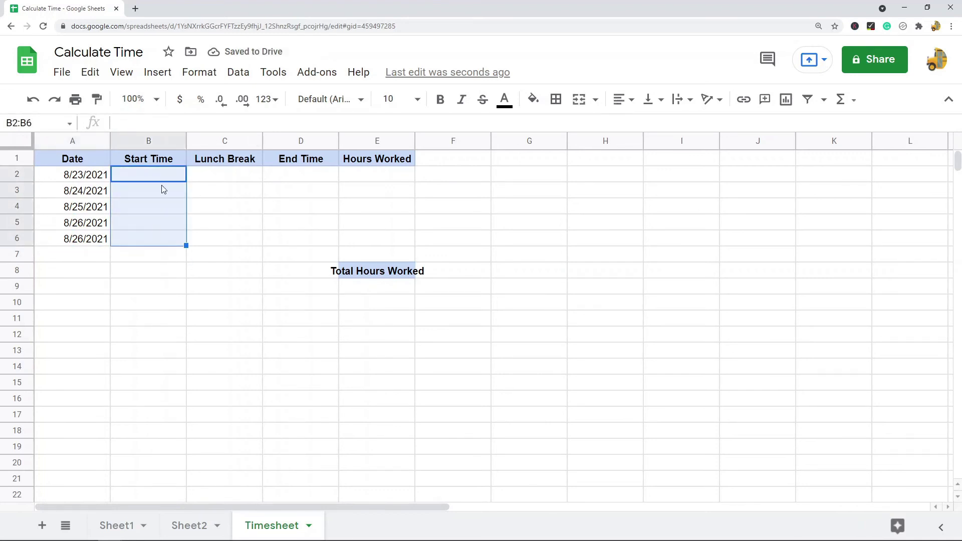
right_click(154, 203)
left_click(203, 73)
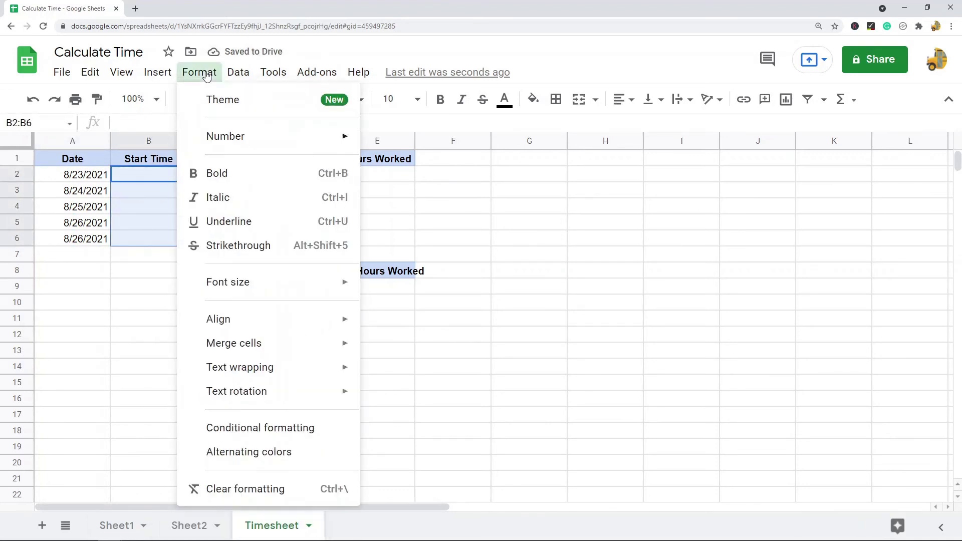
mouse_move(322, 147)
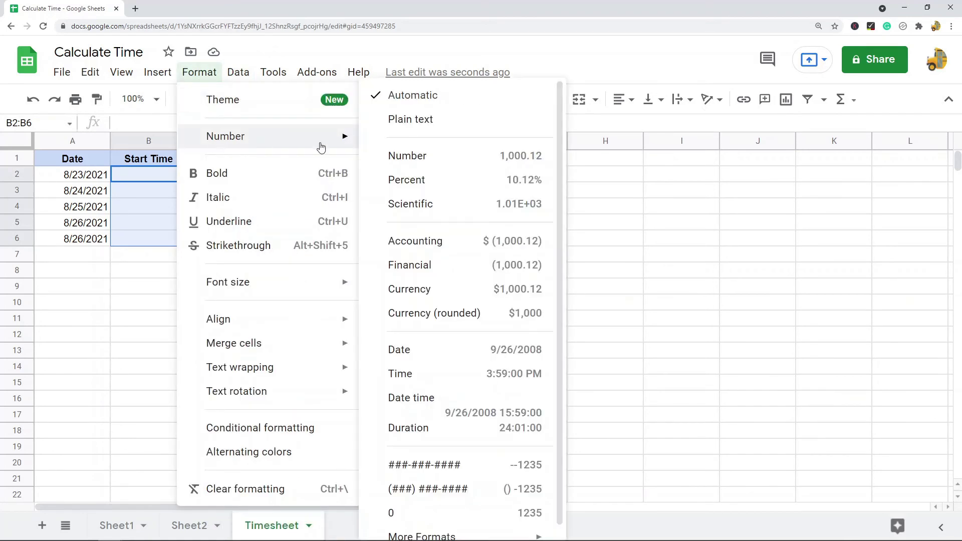
left_click(427, 374)
Apply the Duration number format to the Lunch Break cells C2:C6
left_click_drag(225, 177, 219, 247)
left_click(200, 73)
mouse_move(321, 140)
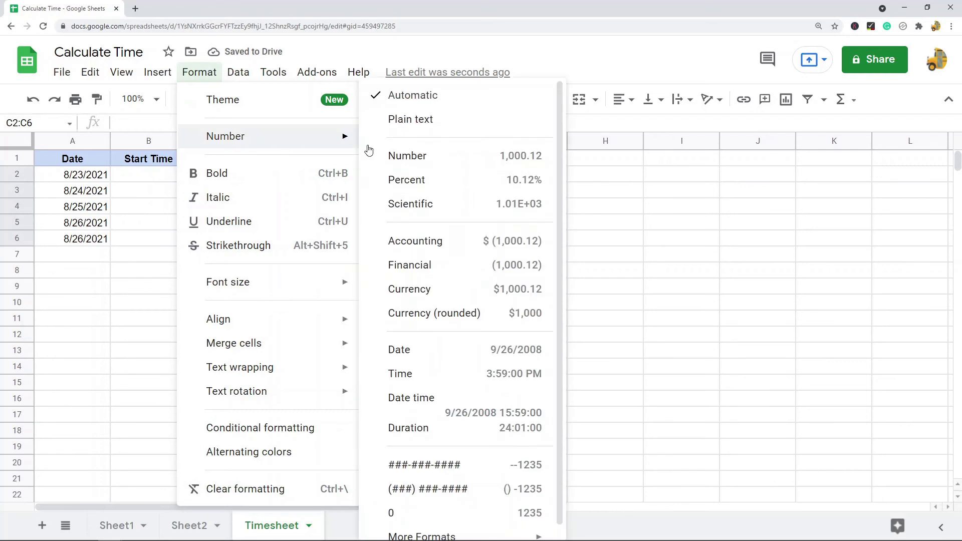
left_click(428, 428)
Apply the Time number format to the End Time cells D2:D6
left_click(308, 175)
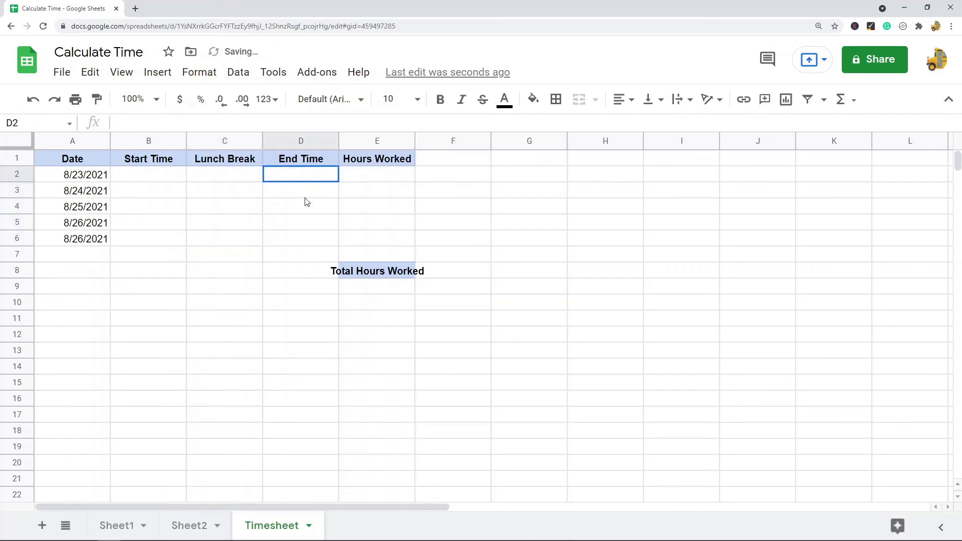
left_click_drag(306, 201, 299, 234)
left_click(199, 72)
mouse_move(239, 72)
mouse_move(199, 72)
mouse_move(221, 138)
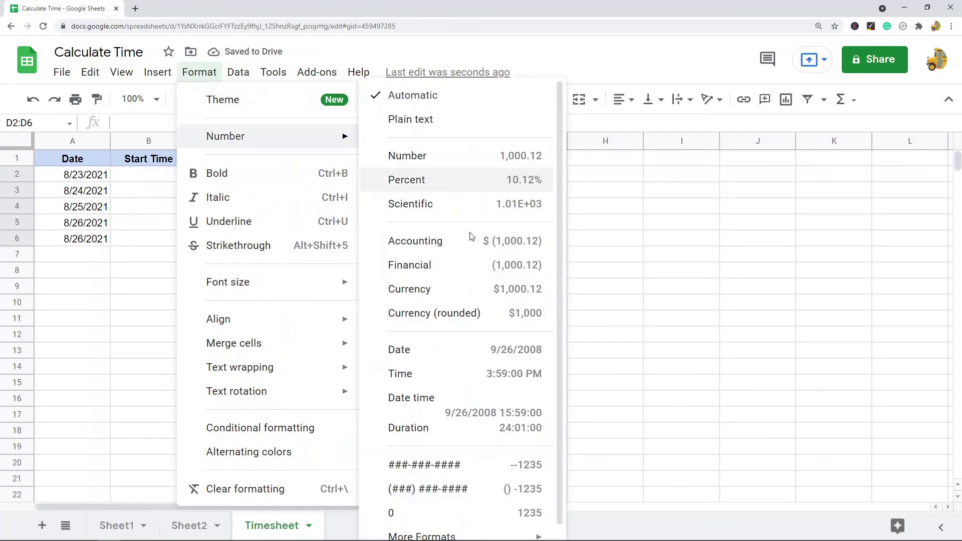
left_click(429, 375)
Apply the Duration number format to the Hours Worked cells E2:E6
left_click_drag(374, 180, 363, 243)
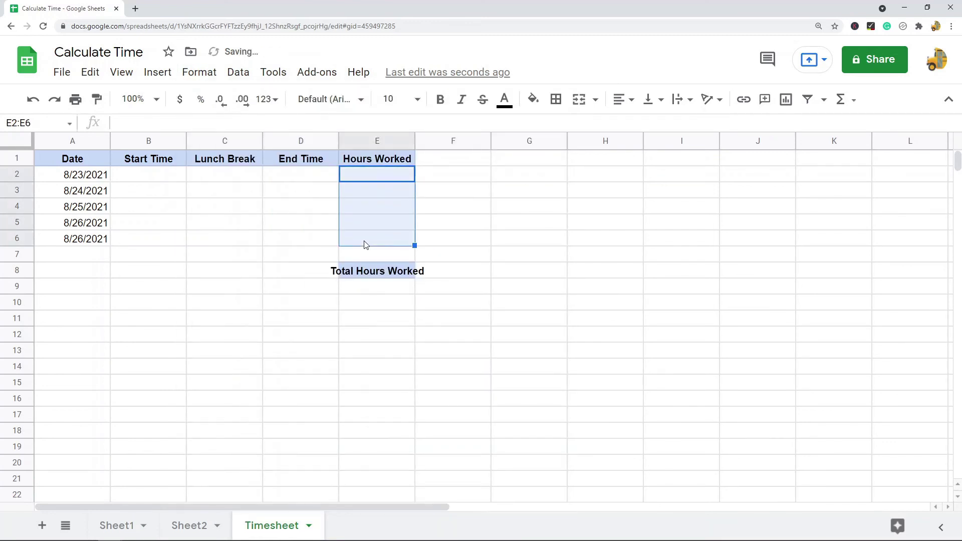
left_click(197, 72)
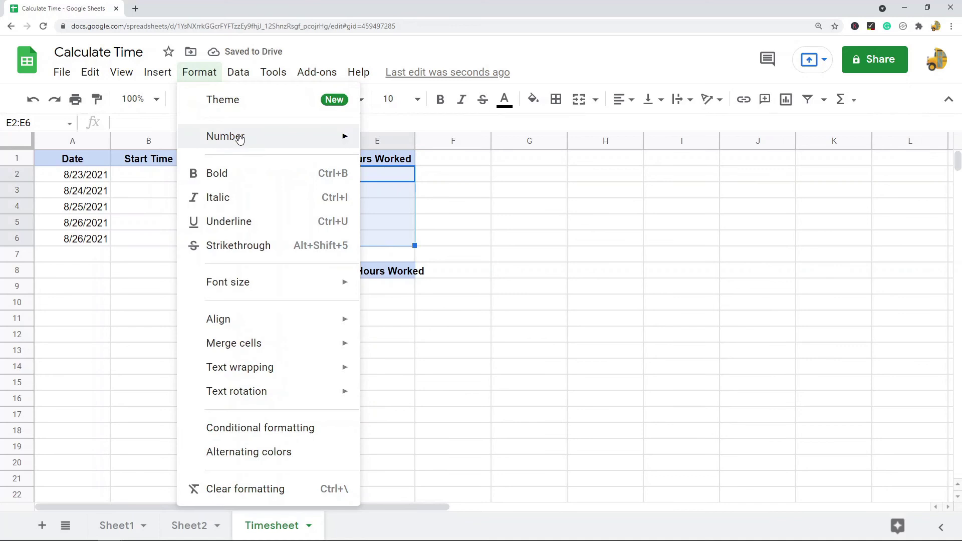
mouse_move(240, 137)
left_click(405, 428)
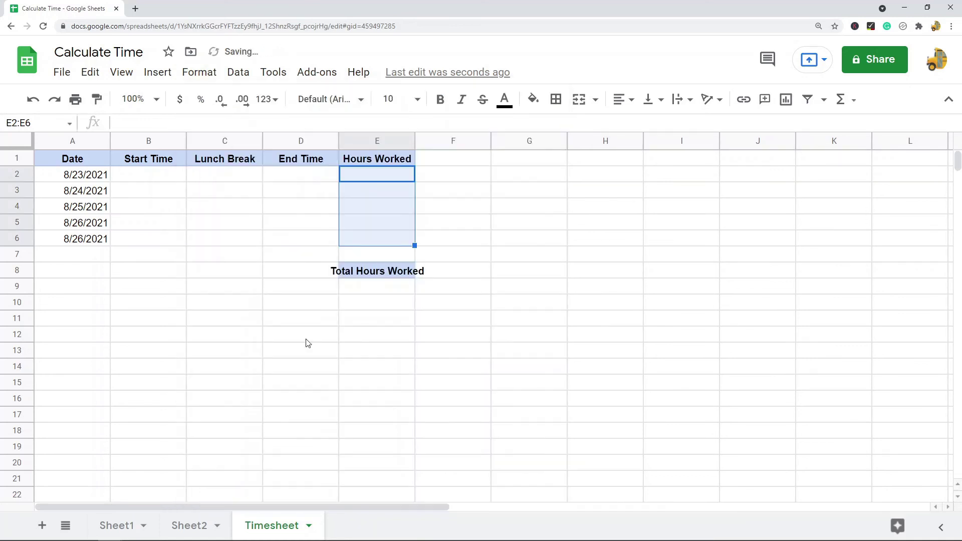
Enter a start time of 9:00 in B2 and copy it to B3:B6
double_click(168, 176)
type("9:00")
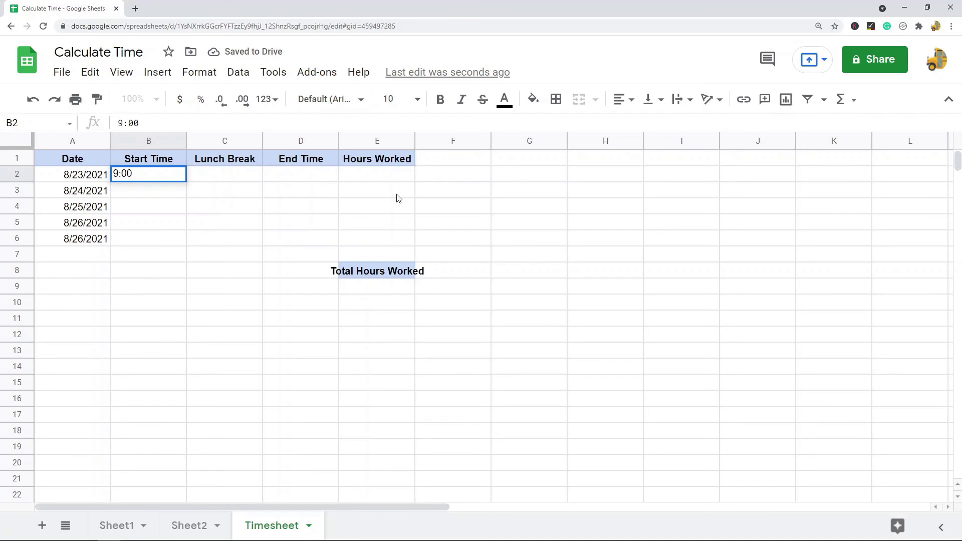
left_click(279, 224)
left_click(161, 178)
key("ctrl+c")
left_click_drag(157, 193, 156, 245)
key("ctrl+v")
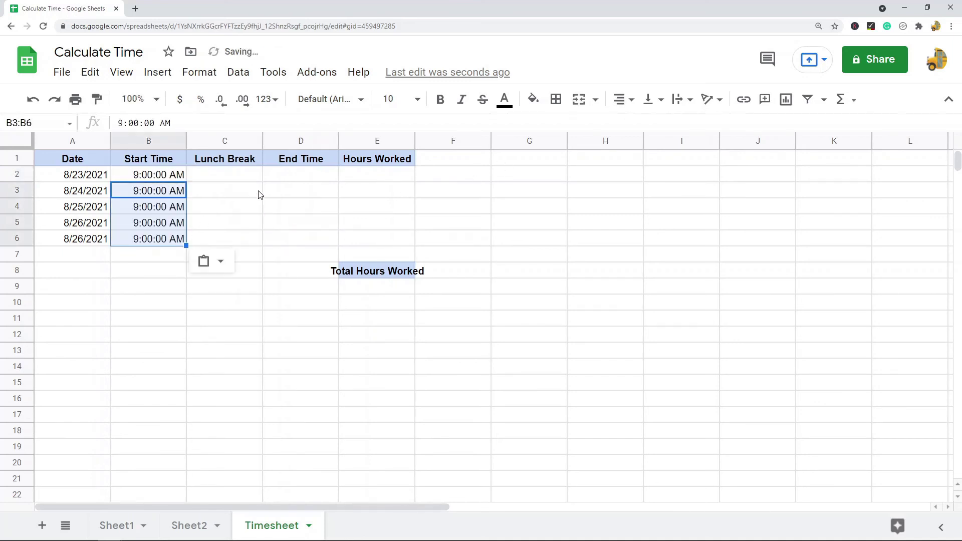
Copy the start time from B2 into the End Time cell D2 and change it to 4:00:00 PM
double_click(328, 174)
left_click(155, 178)
key("ctrl+c")
left_click(303, 178)
key("ctrl+v")
double_click(289, 174)
left_click_drag(288, 173, 326, 174)
type("4")
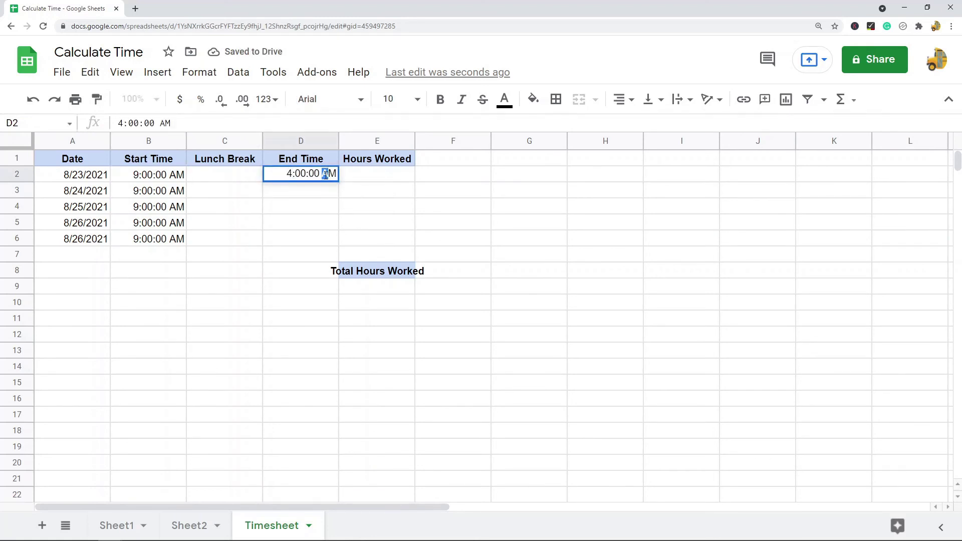
type("P")
left_click(534, 192)
Copy the 4:00:00 PM end time from D2 into D3:D6
left_click(310, 177)
key("ctrl+c")
left_click_drag(306, 192, 300, 238)
key("ctrl+v")
Enter a lunch break of 0:30 in C2 and copy it to C3:C6
double_click(226, 177)
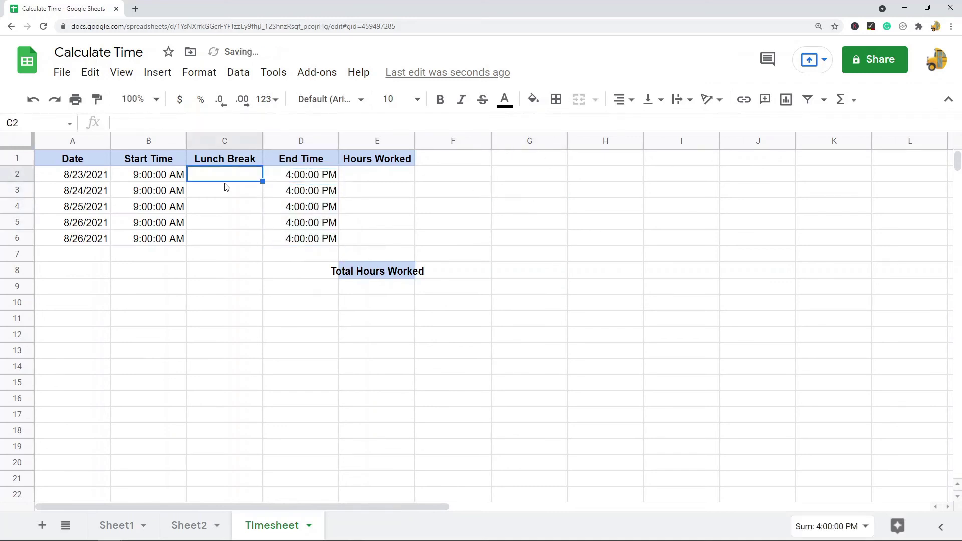
type("0:30")
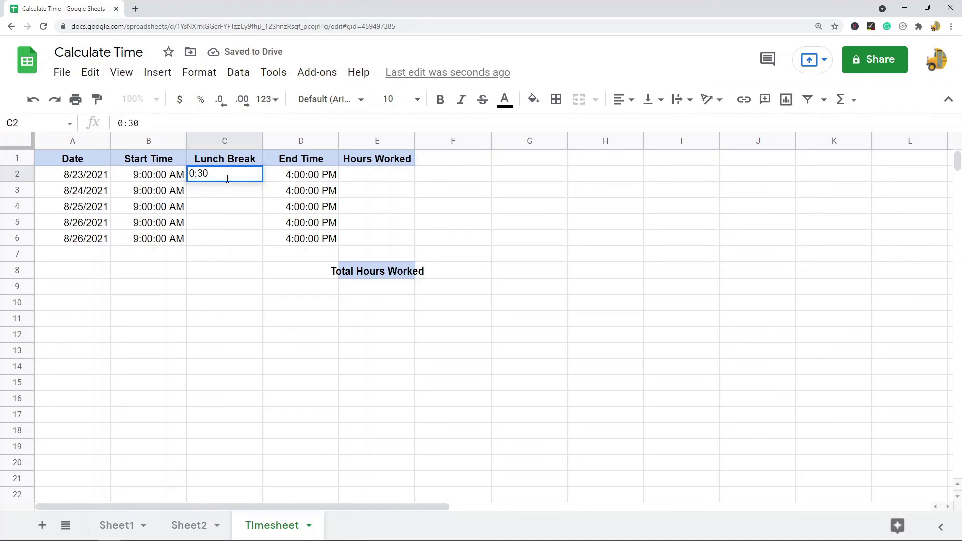
left_click(239, 259)
left_click(239, 178)
key("ctrl+c")
left_click_drag(237, 191, 237, 240)
key("ctrl+v")
left_click(445, 221)
Enter the formula =D2-B2-C2 in E2 to calculate the first day's hours worked
left_click(366, 175)
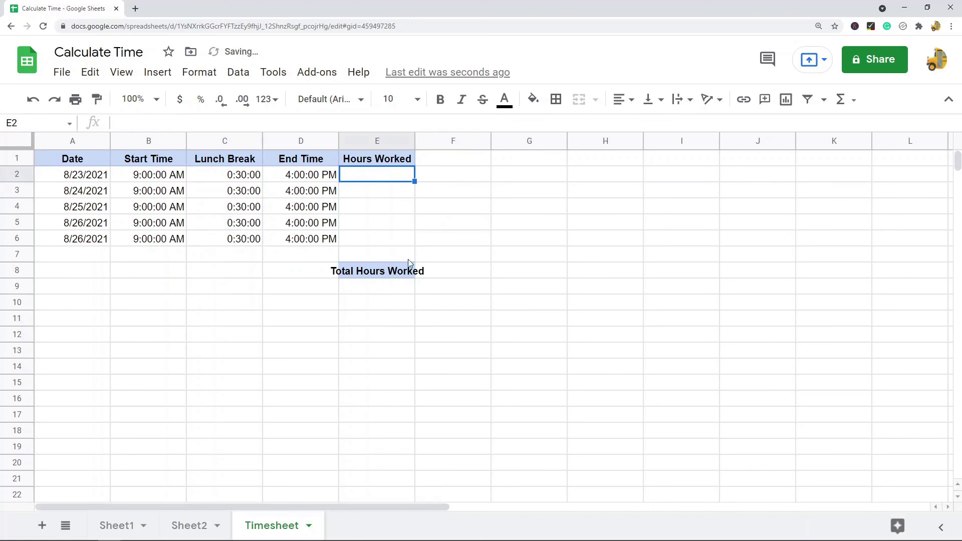
type("=")
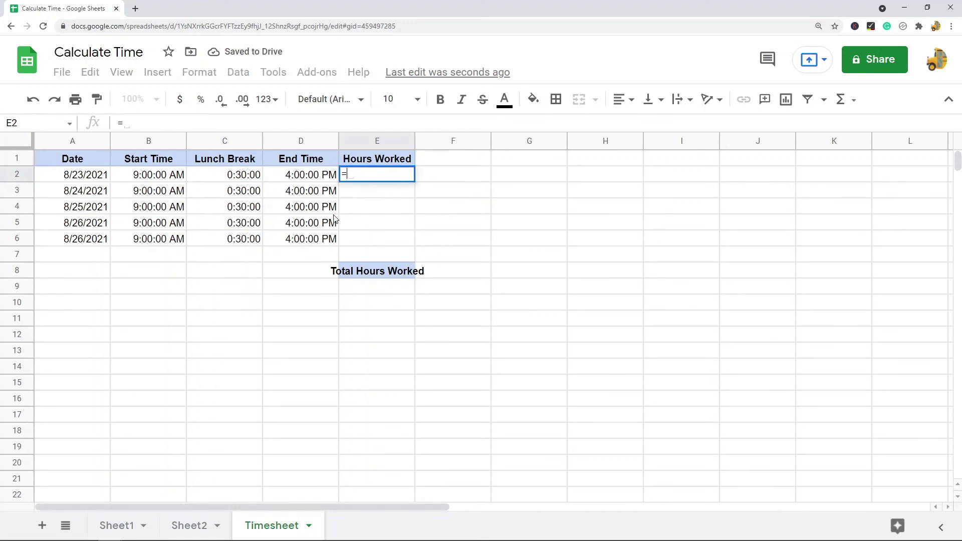
left_click(310, 178)
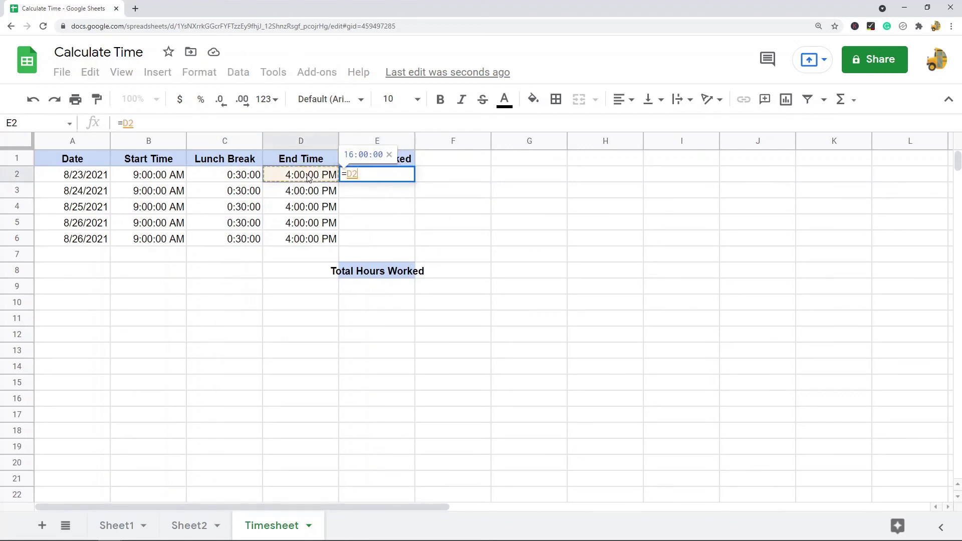
type("-")
left_click(143, 176)
type("-")
left_click(237, 179)
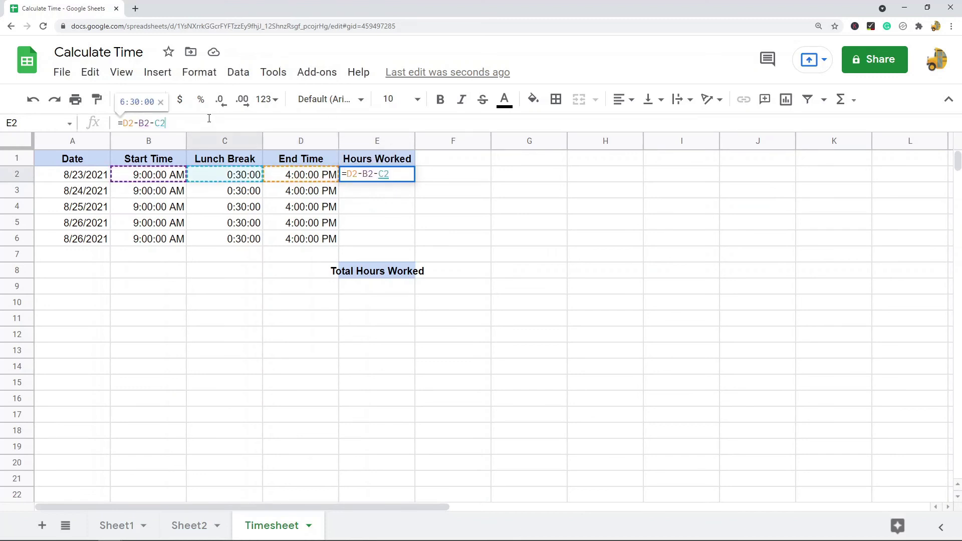
key("Return")
Copy the hours-worked formula from E2 into E3:E6
left_click(400, 177)
key("ctrl+c")
left_click_drag(384, 194, 384, 240)
key("ctrl+v")
Enter the formula =SUM(E2:E6) in E9 under Total Hours Worked
left_click(385, 290)
type("=su")
key("Tab")
left_click_drag(376, 173, 382, 244)
left_click(193, 123)
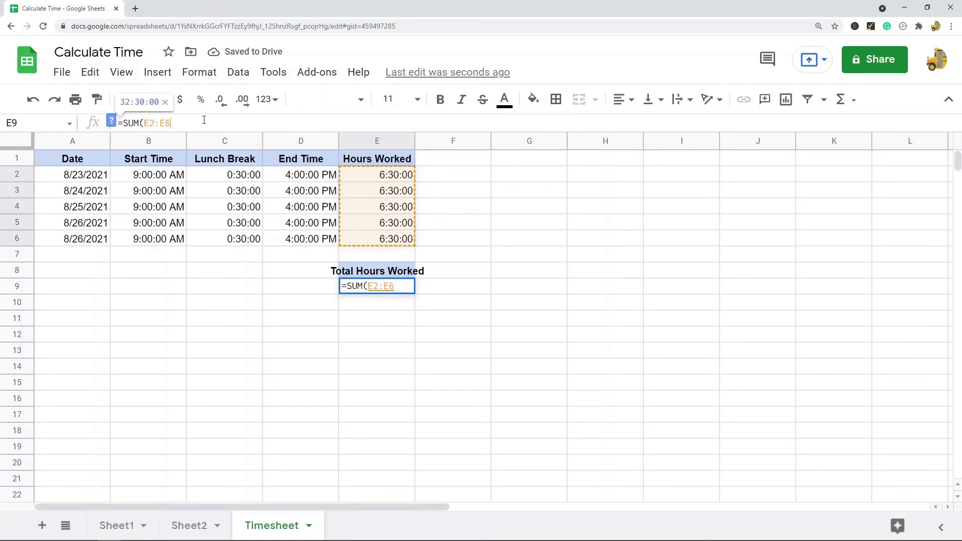
type(")")
key("Return")
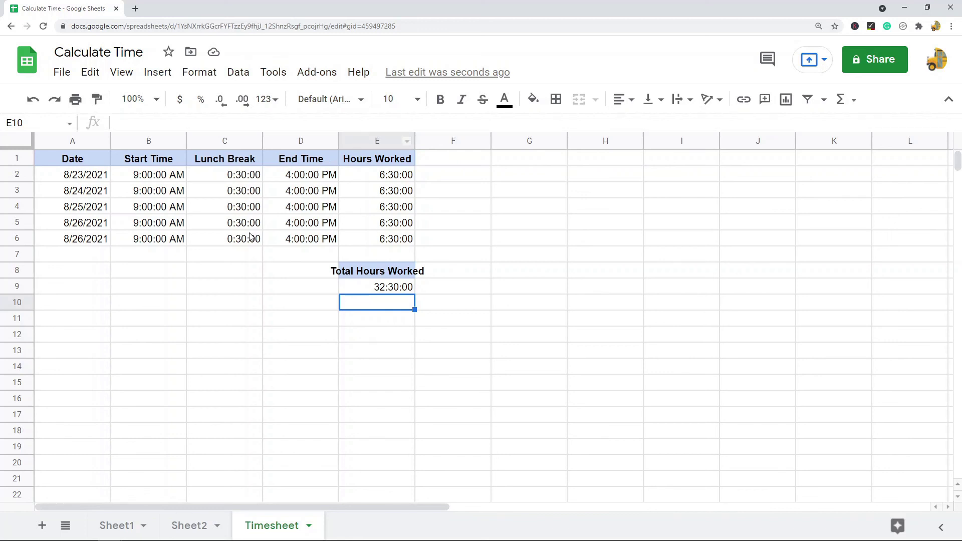
Review the start, end, lunch break and hours worked values in rows 2 to 6 and the total's formula in E9
left_click(400, 291)
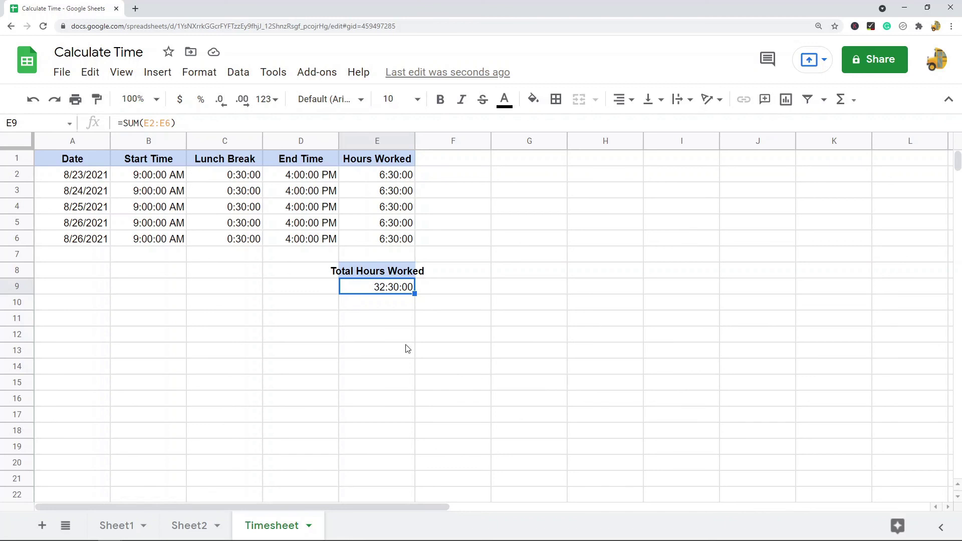
left_click_drag(181, 174, 161, 252)
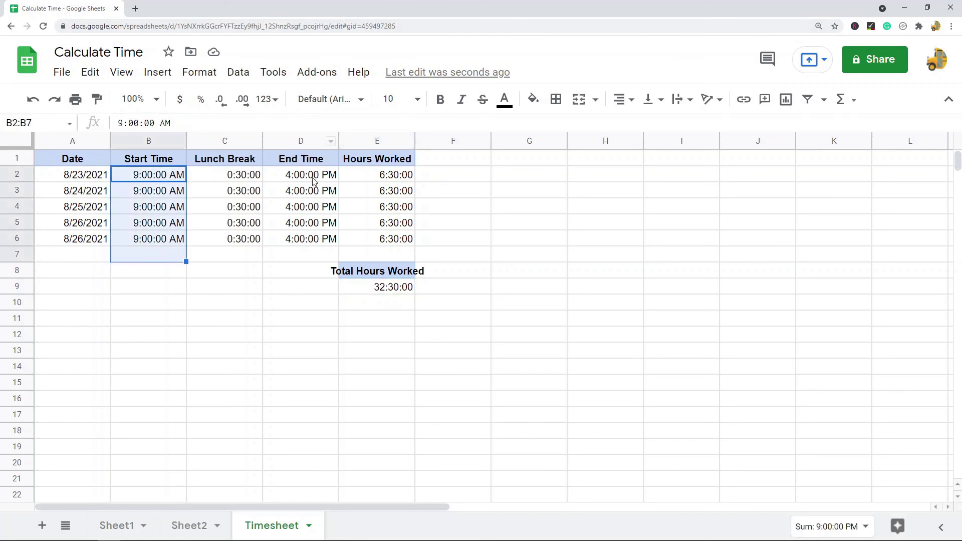
left_click_drag(312, 179, 313, 239)
left_click_drag(235, 174, 253, 243)
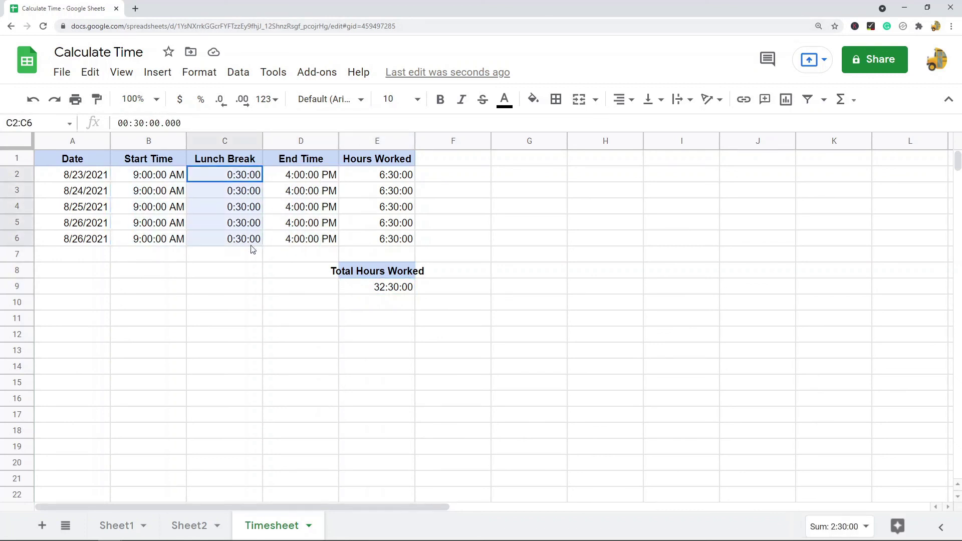
left_click_drag(403, 178, 396, 255)
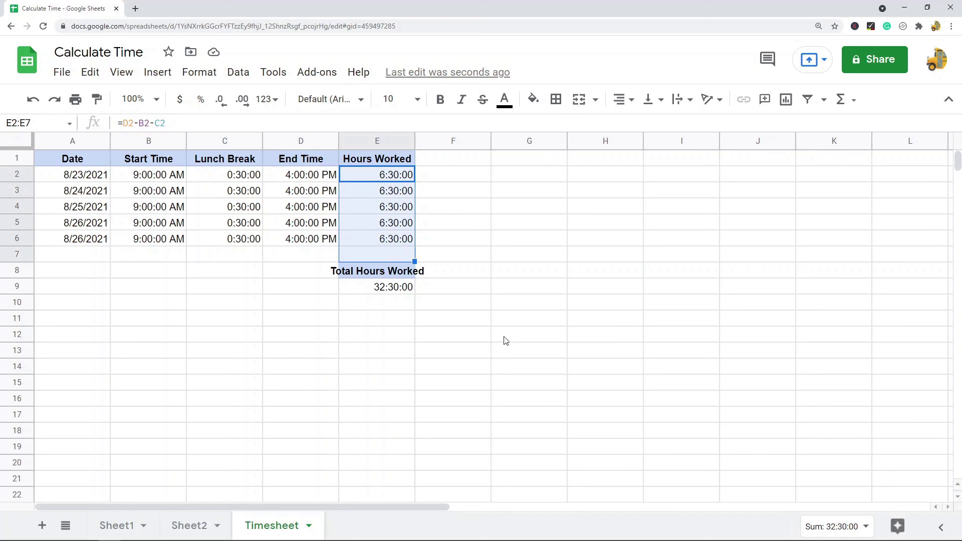
left_click(396, 290)
left_click(136, 123)
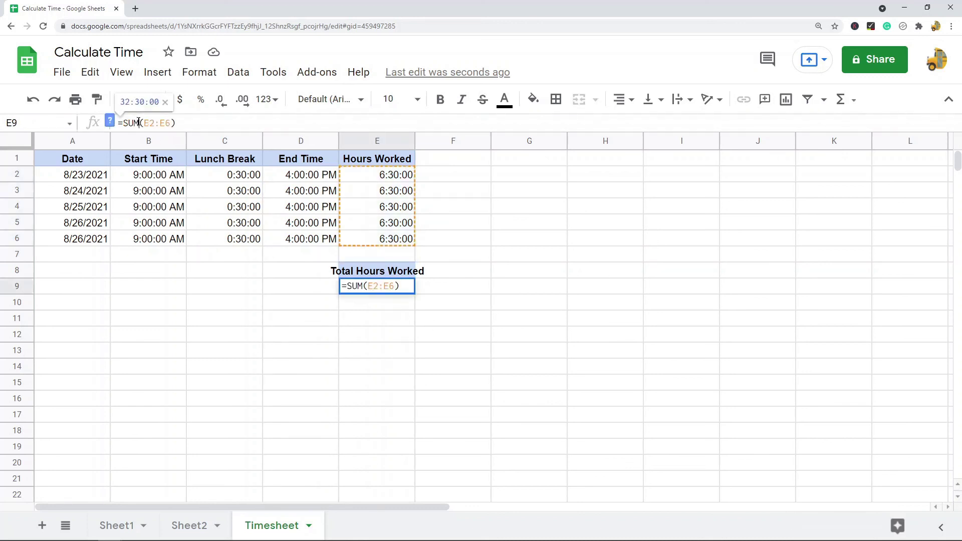